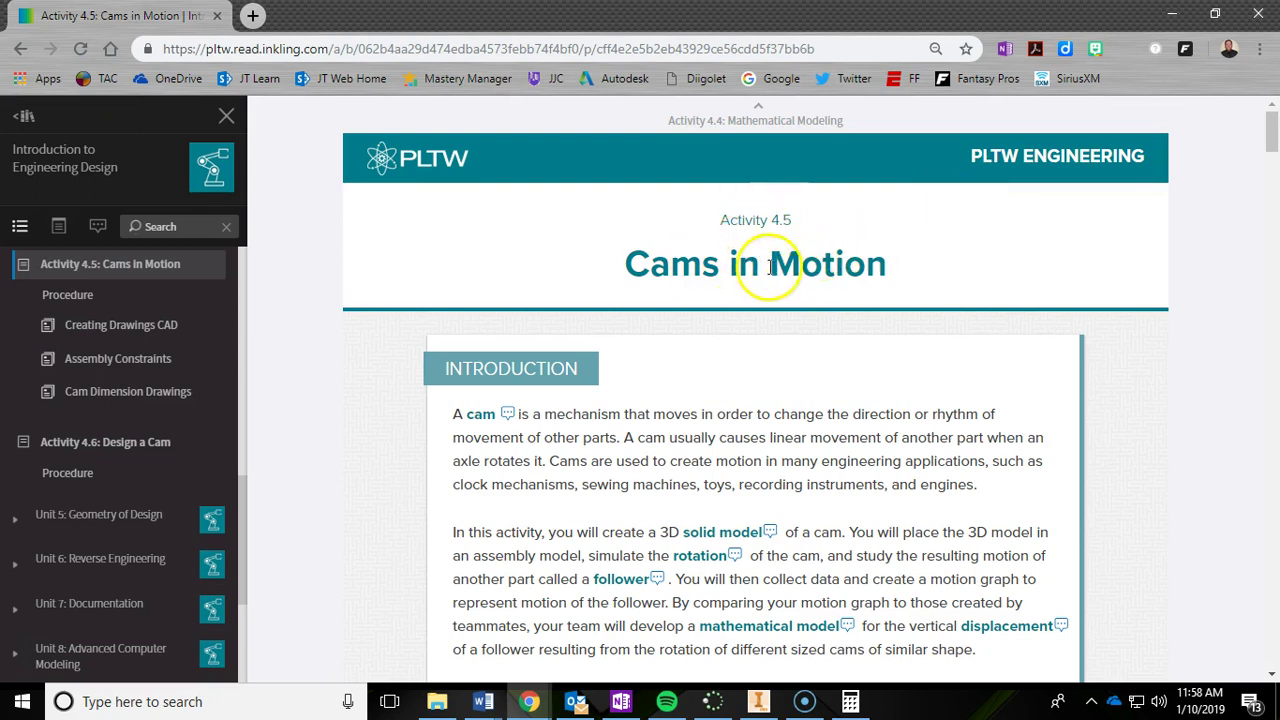
Step: Scroll the Activity 4.5 page to the Procedure steps listing nominal diameters 1.5–3 in
{"action": "scroll", "coordinate": [818, 296], "scroll_direction": "down", "scroll_amount": 10}
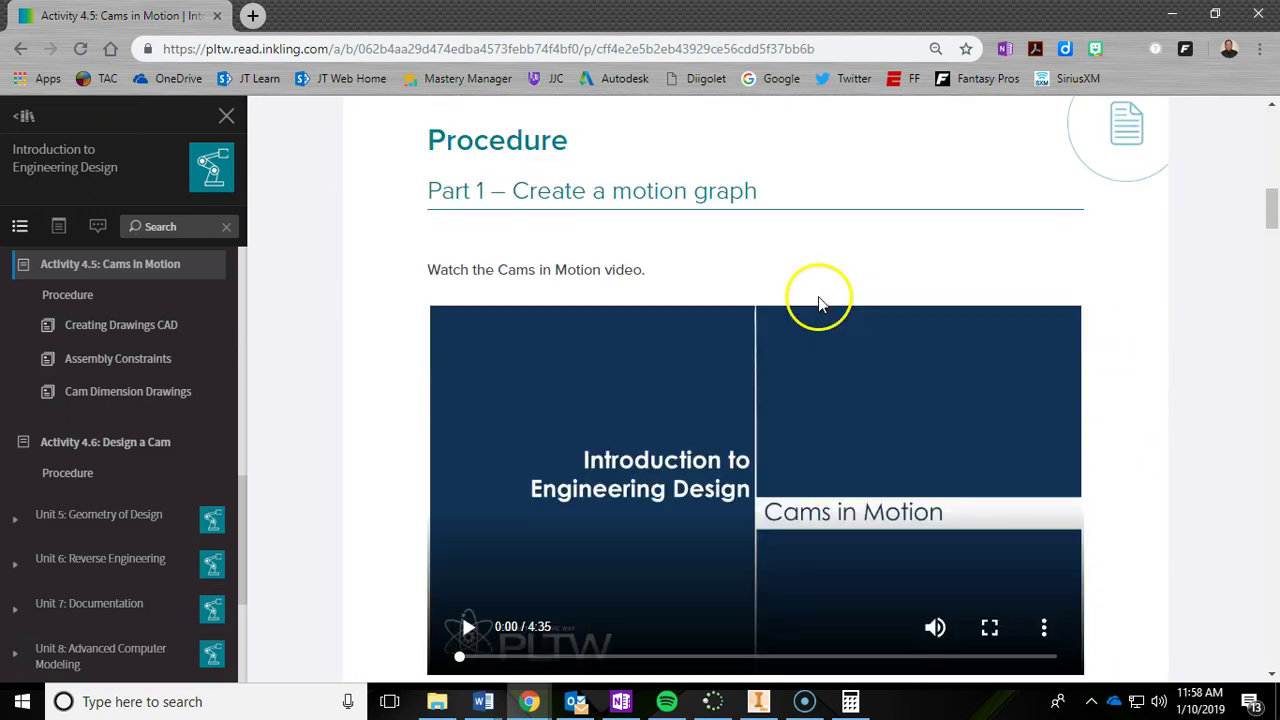
{"action": "scroll", "coordinate": [818, 296], "scroll_direction": "down", "scroll_amount": 5}
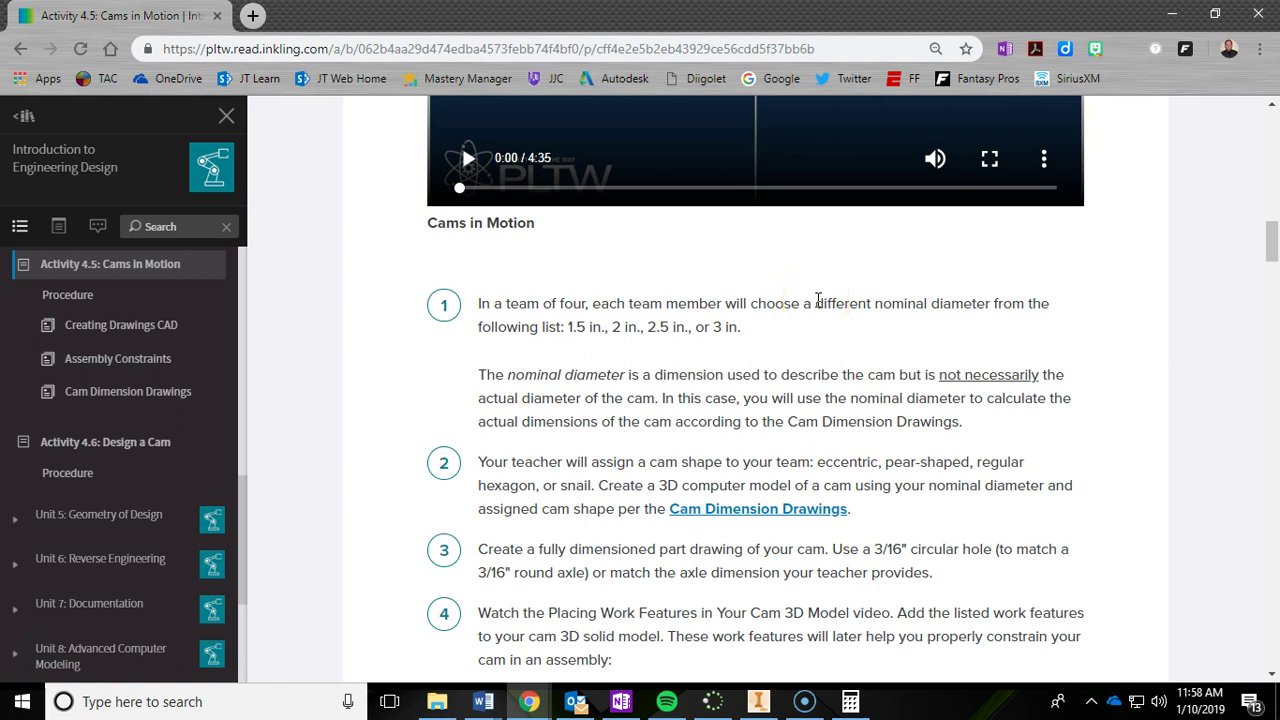
{"action": "scroll", "coordinate": [767, 325], "scroll_direction": "down", "scroll_amount": 1}
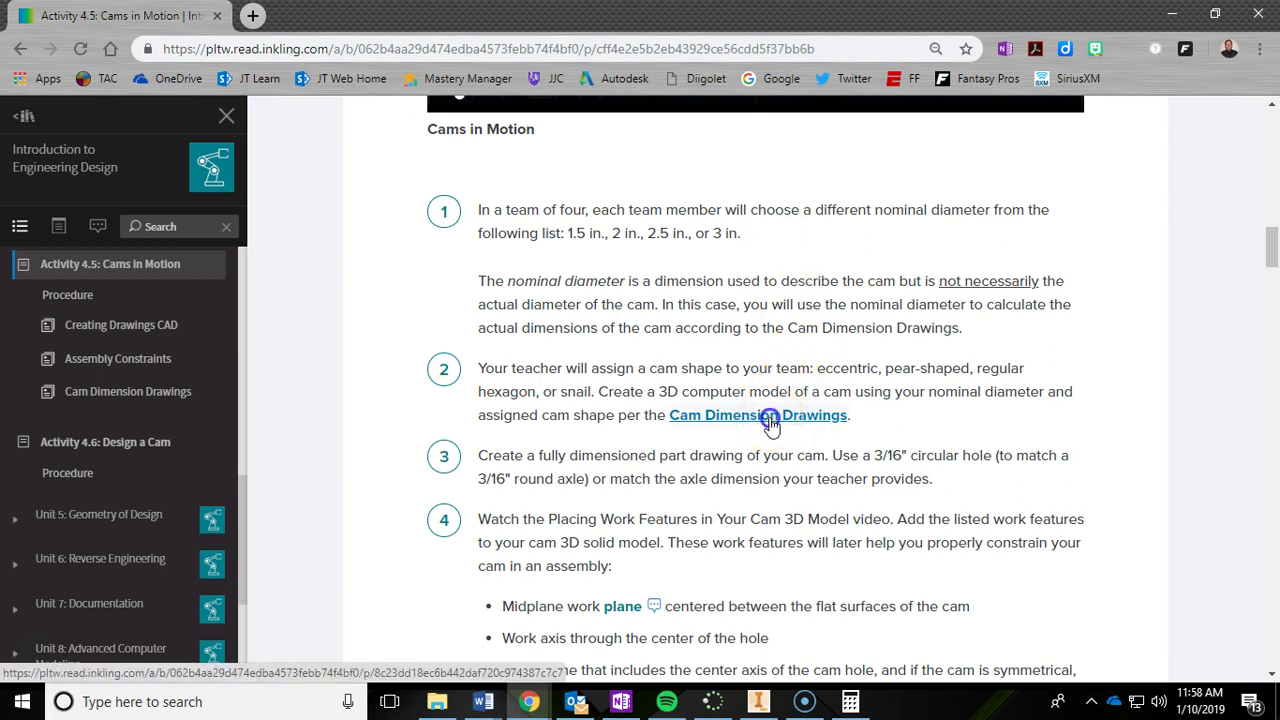
Step: Open the Cam Dimension Drawings page and scroll to the Regular Hexagon Cam drawing
{"action": "left_click", "coordinate": [771, 422]}
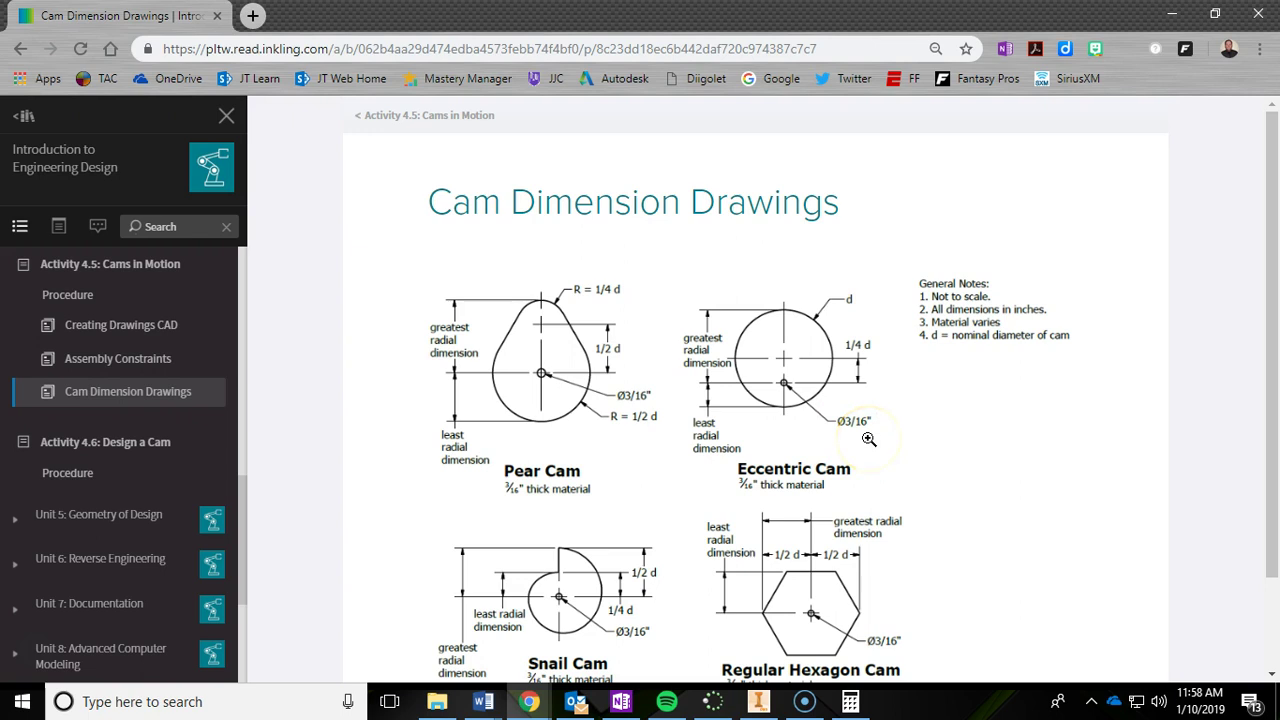
{"action": "scroll", "coordinate": [869, 439], "scroll_direction": "down", "scroll_amount": 2}
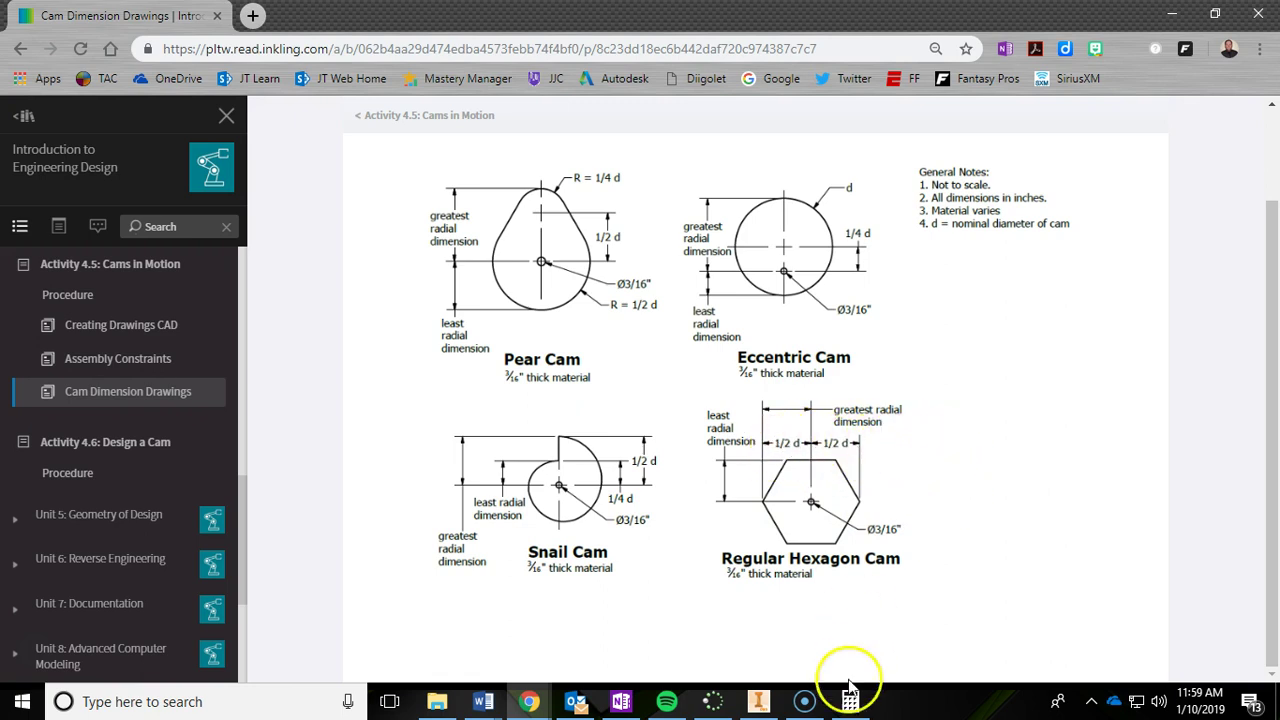
Step: In Inventor, create a new part from the Standard (in).ipt template
{"action": "left_click", "coordinate": [760, 703]}
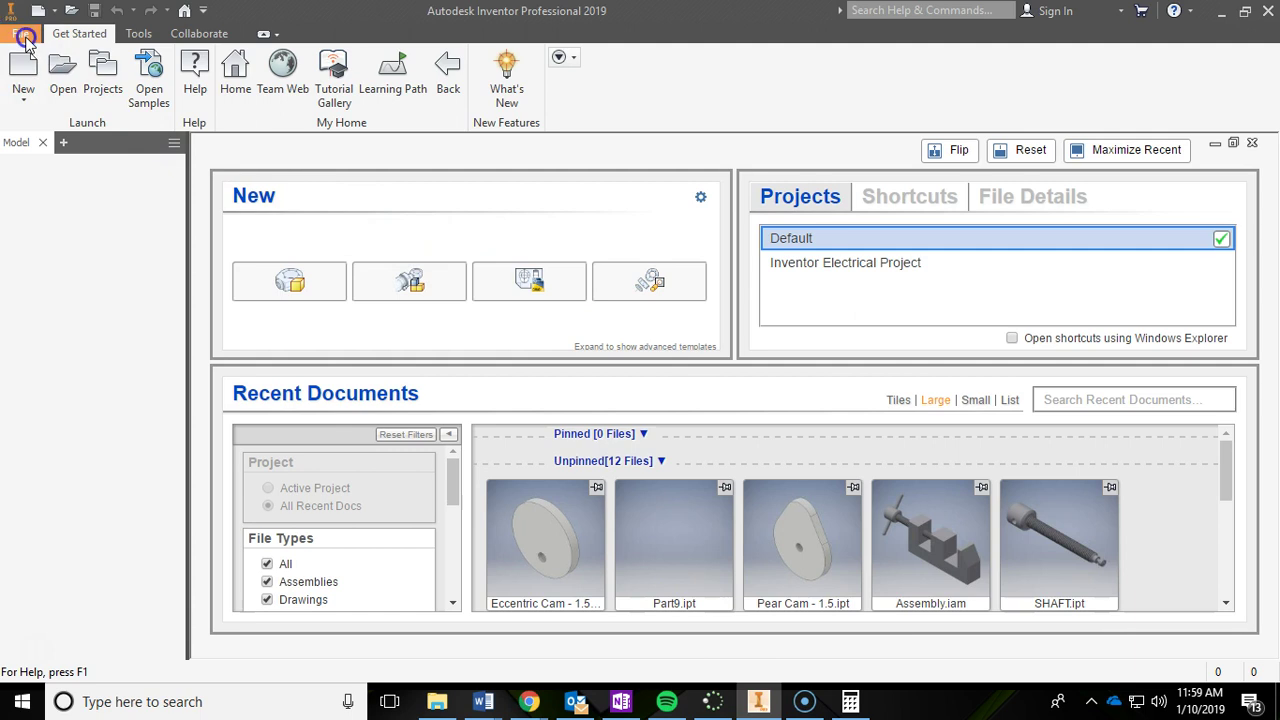
{"action": "left_click", "coordinate": [20, 33]}
{"action": "left_click", "coordinate": [47, 106]}
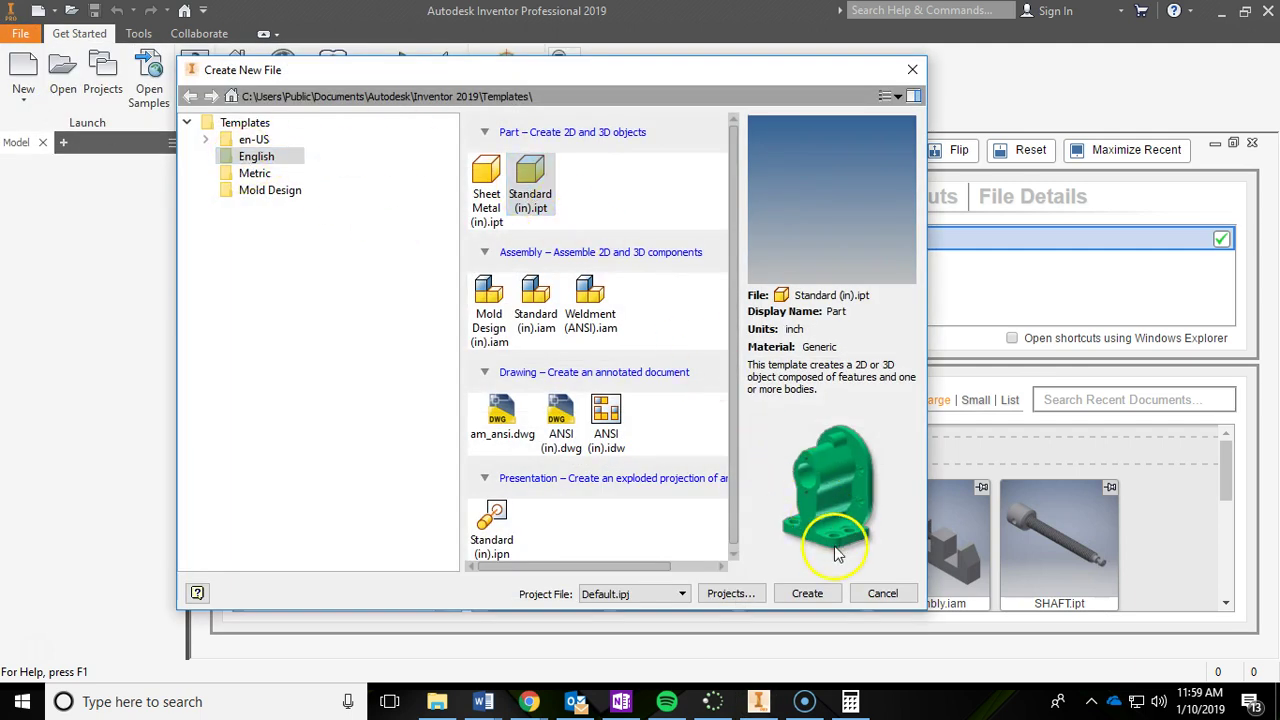
{"action": "left_click", "coordinate": [808, 593]}
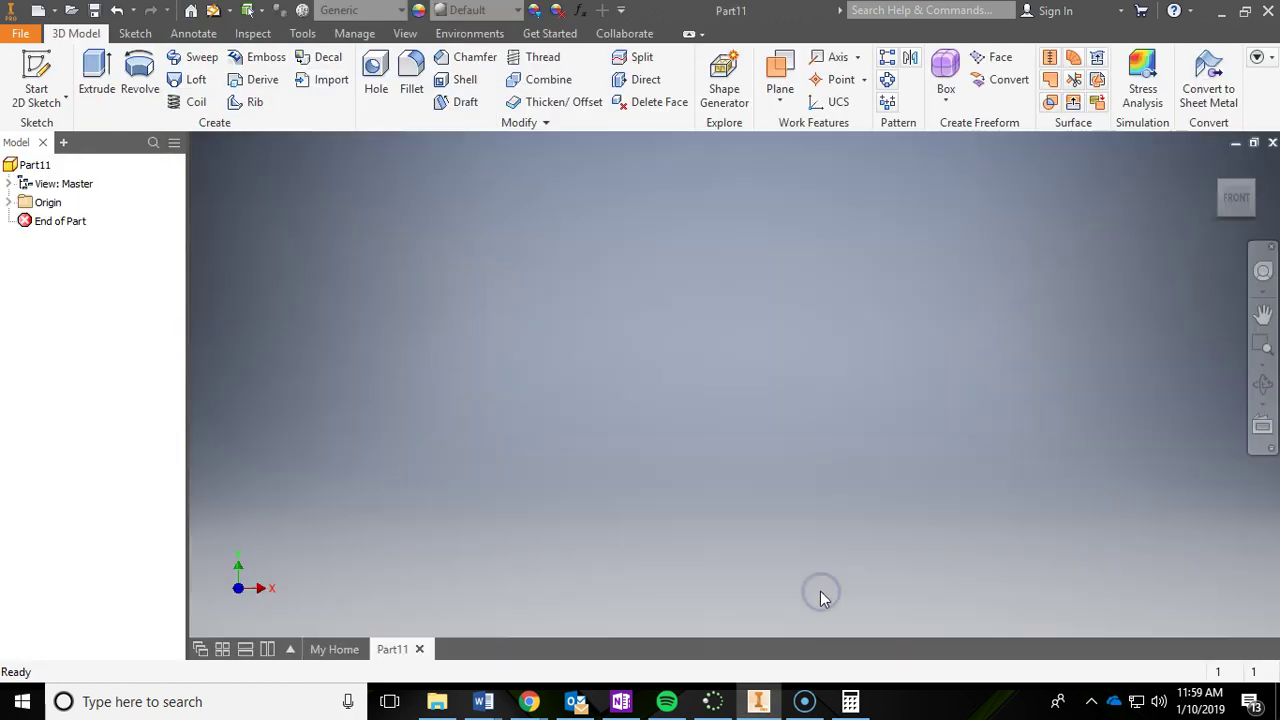
Step: Save the new part as 'Hexagon Cam - 1.5'
{"action": "left_click", "coordinate": [17, 37]}
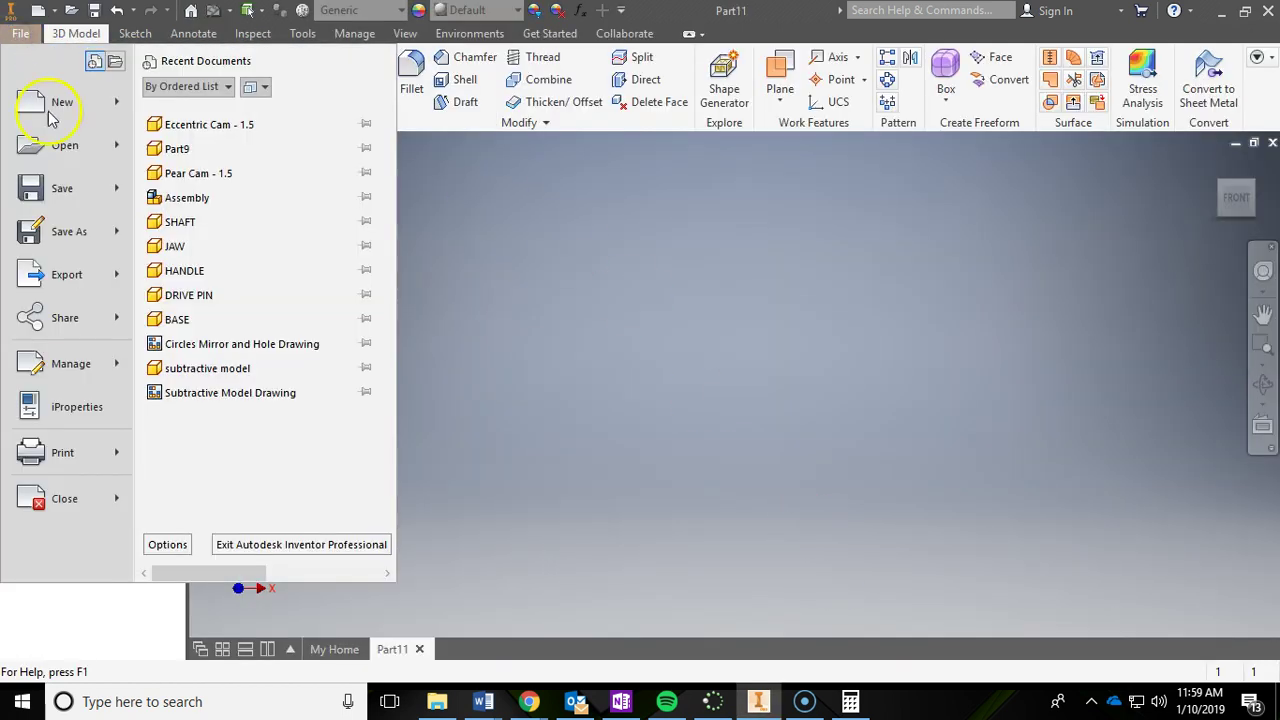
{"action": "left_click", "coordinate": [63, 235]}
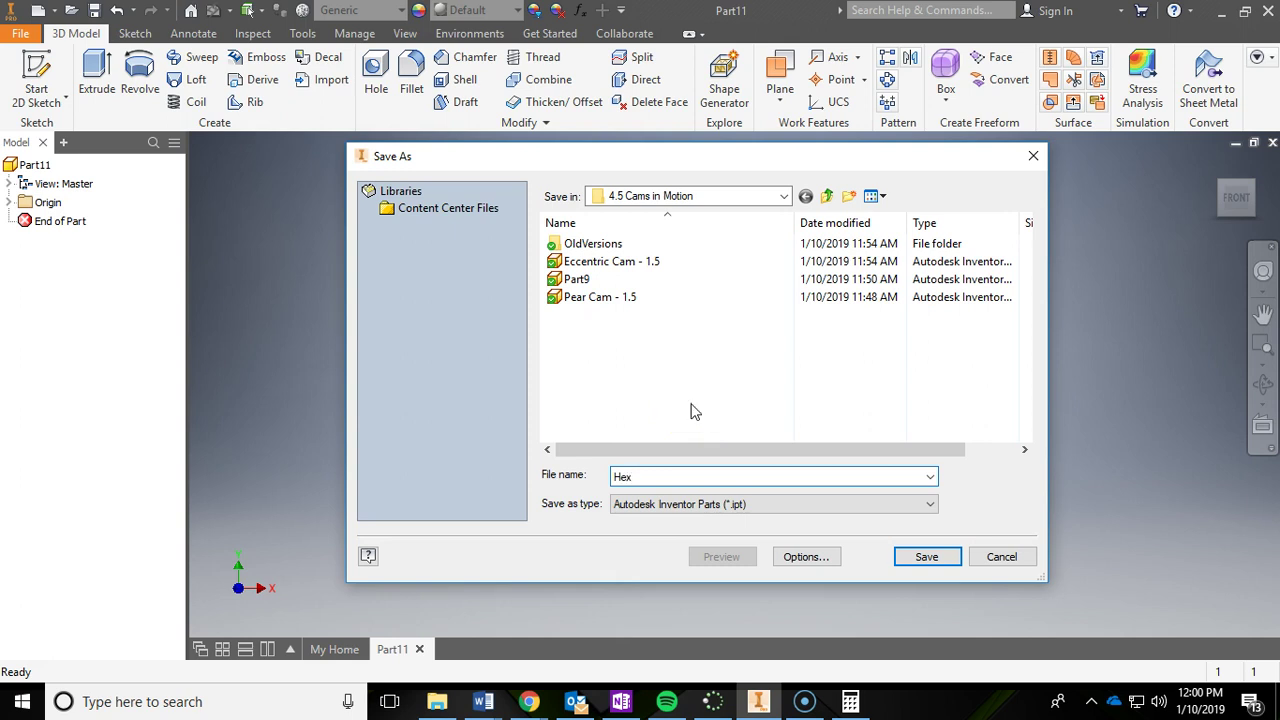
{"action": "type", "text": "gon Cam - 1.5"}
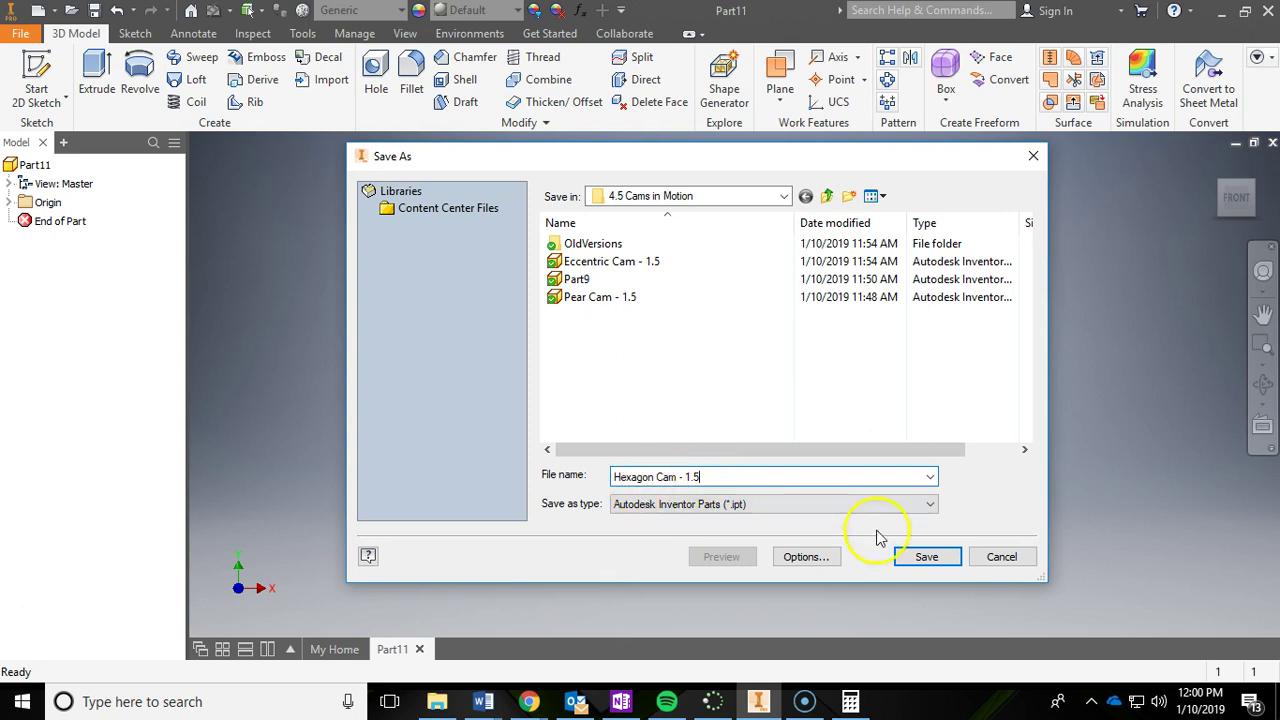
{"action": "left_click", "coordinate": [926, 562]}
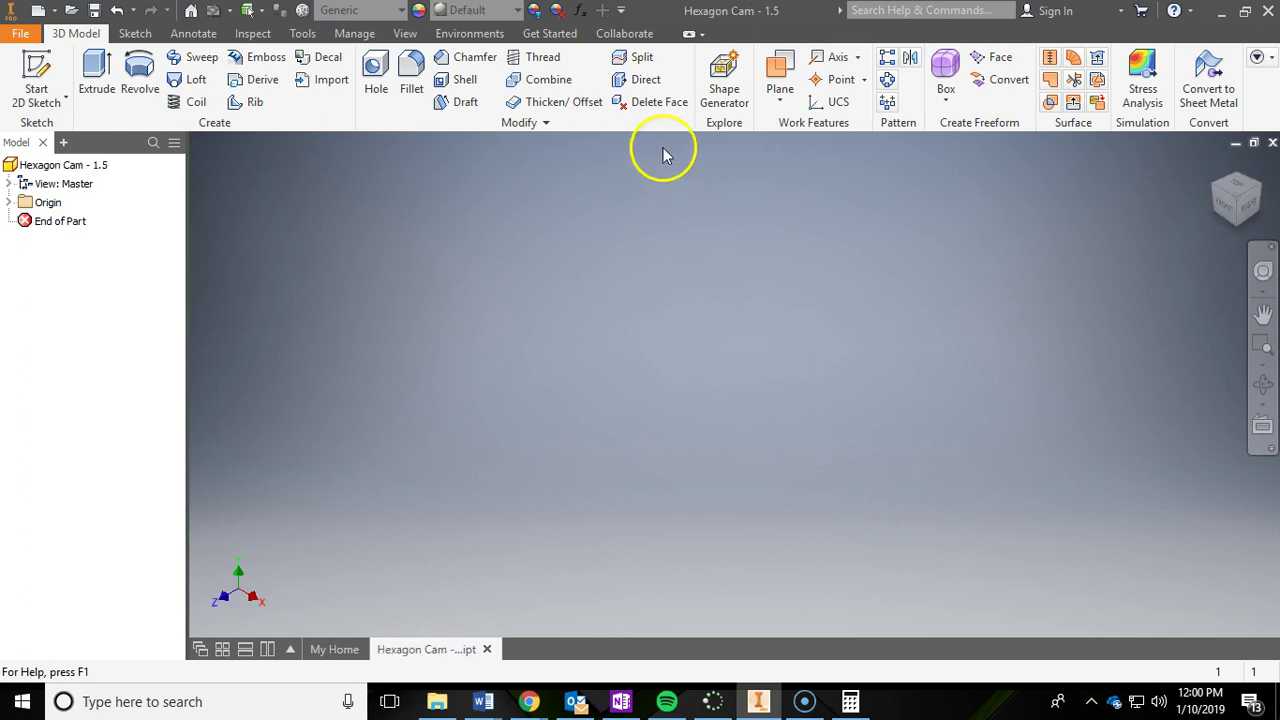
Step: On the XY plane, sketch a 3/16 in diameter circle centred on the origin
{"action": "left_click", "coordinate": [34, 68]}
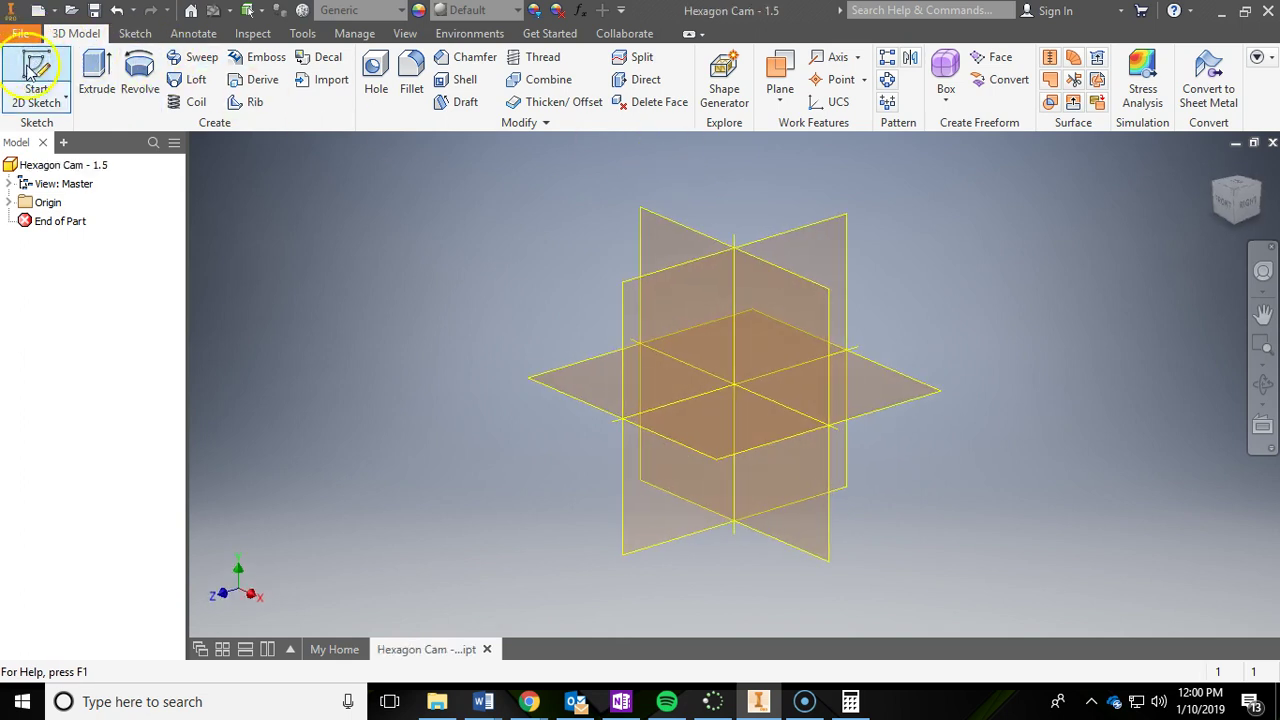
{"action": "left_click", "coordinate": [665, 228]}
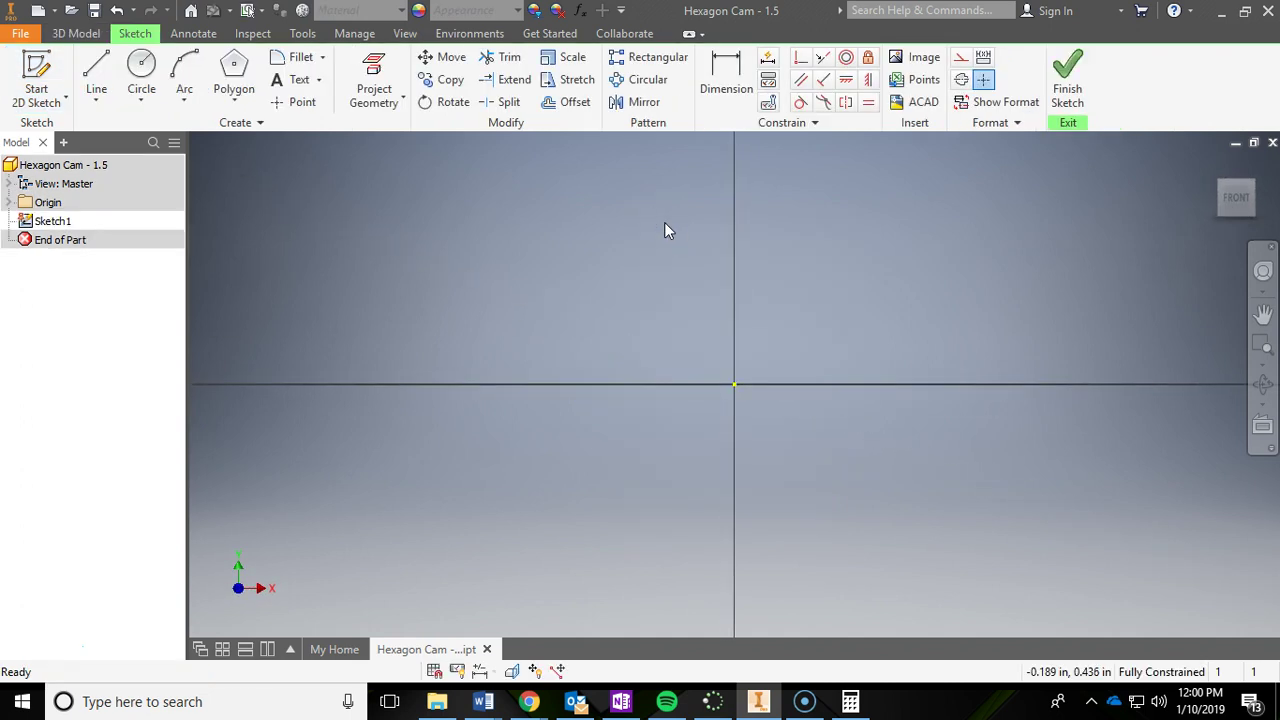
{"action": "left_click", "coordinate": [141, 66]}
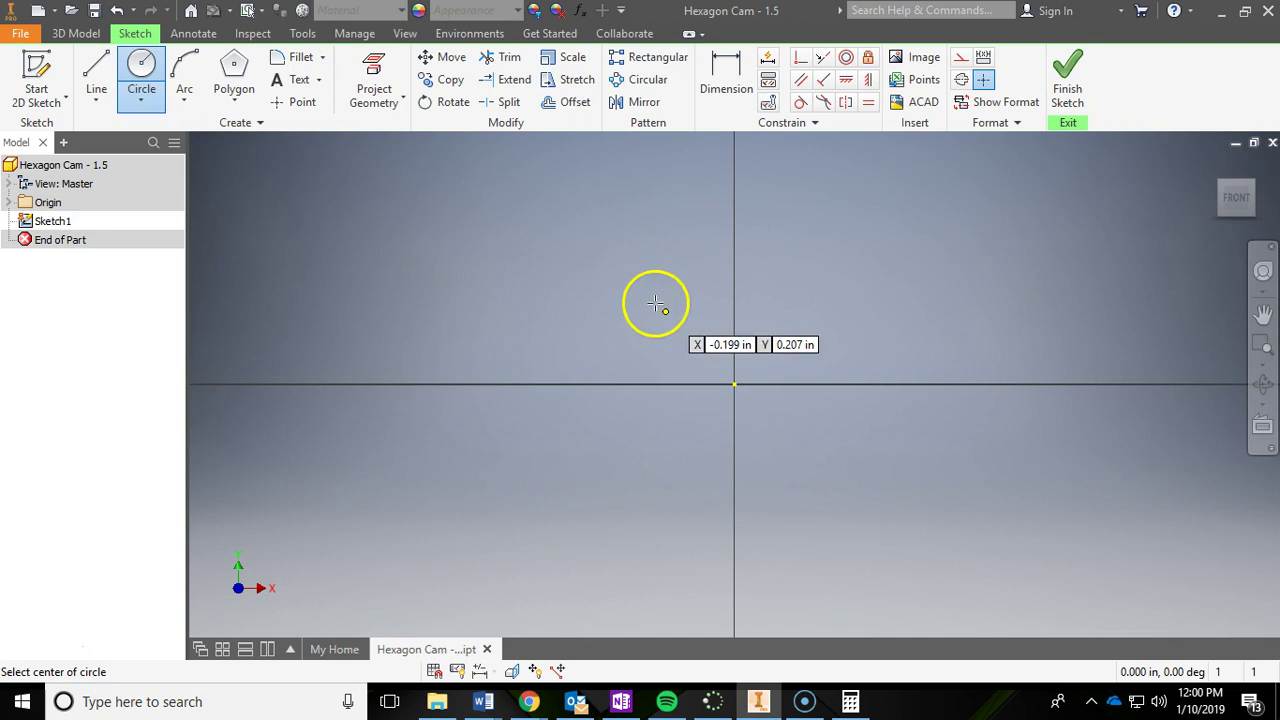
{"action": "left_click", "coordinate": [734, 385]}
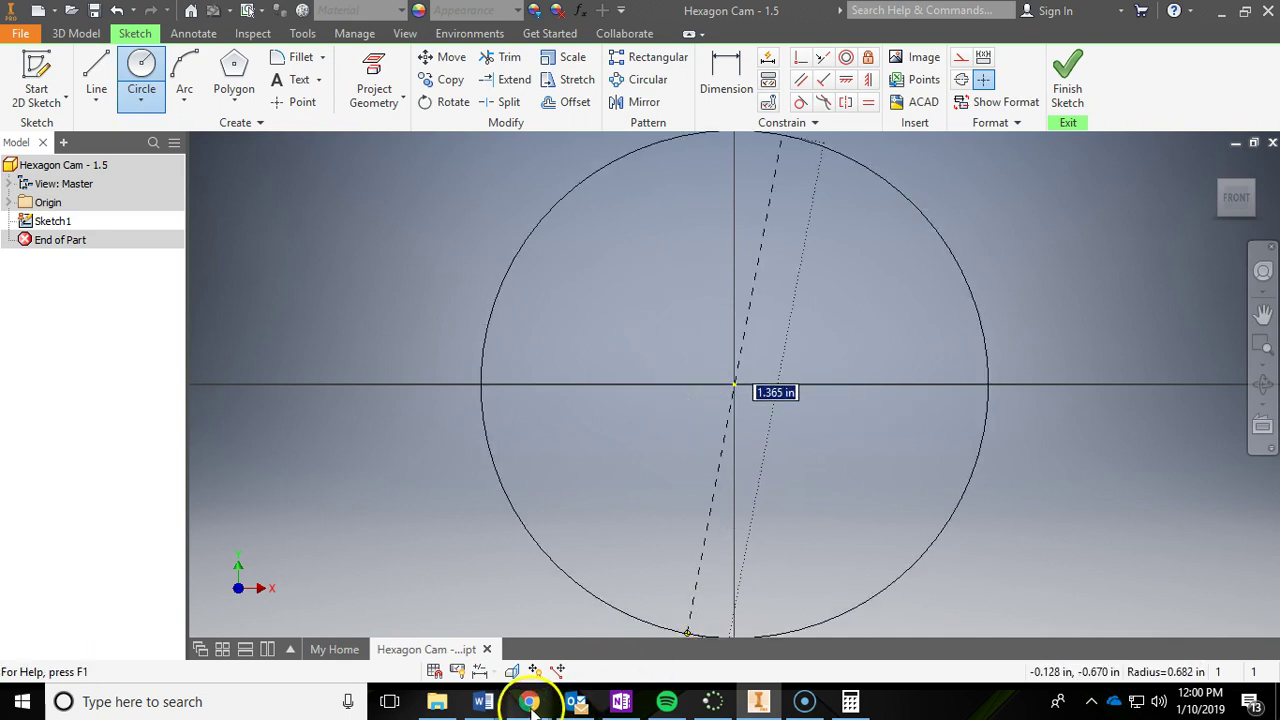
{"action": "mouse_move", "coordinate": [529, 701]}
{"action": "left_click", "coordinate": [612, 640]}
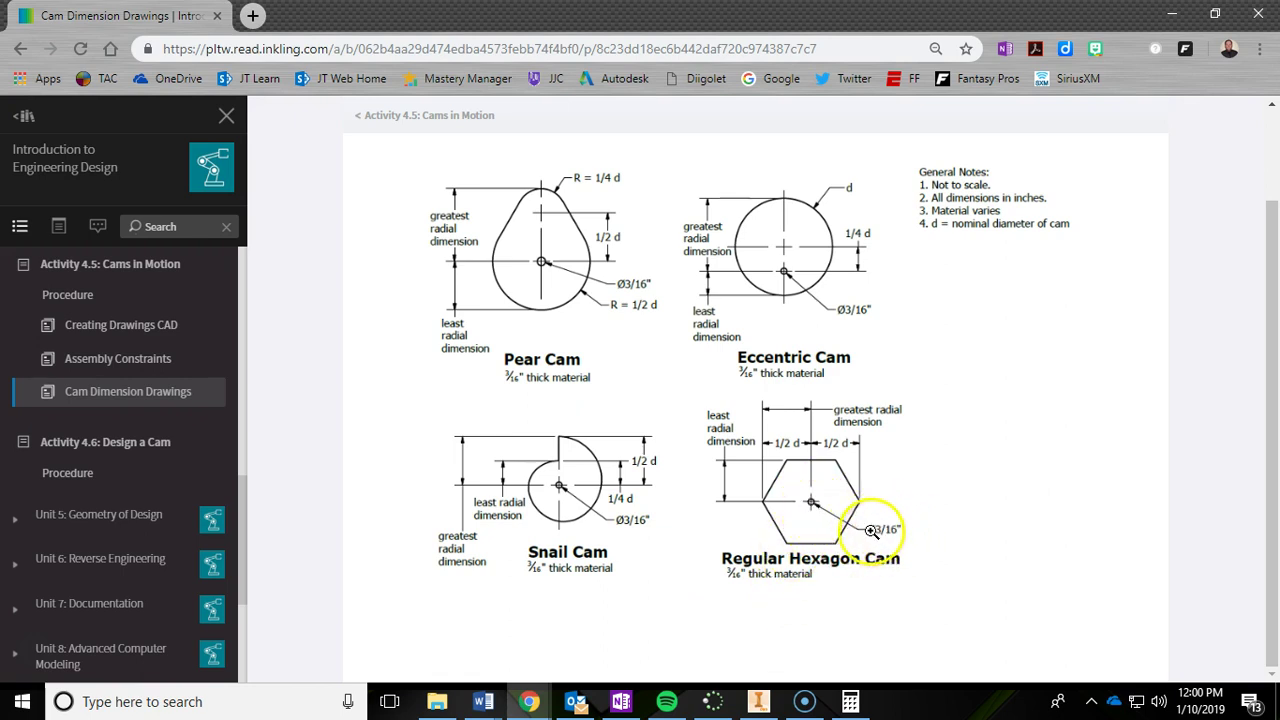
{"action": "left_click", "coordinate": [1171, 14]}
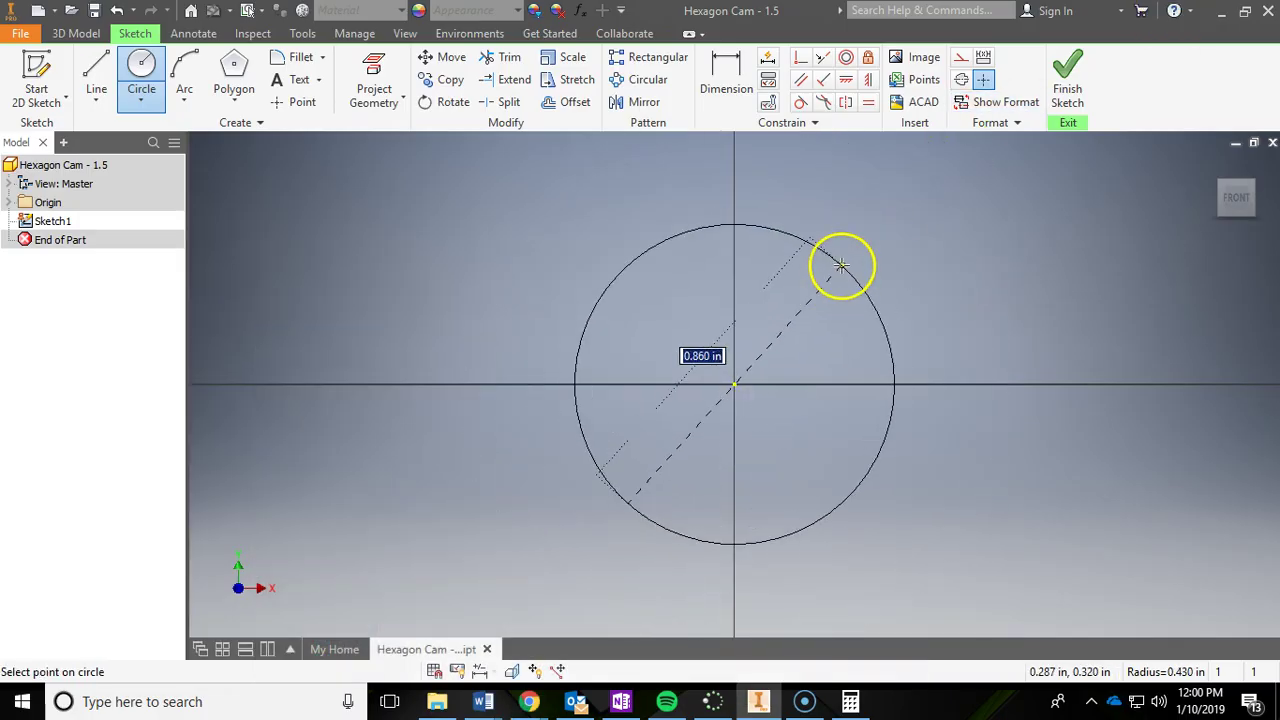
{"action": "type", "text": "3/"}
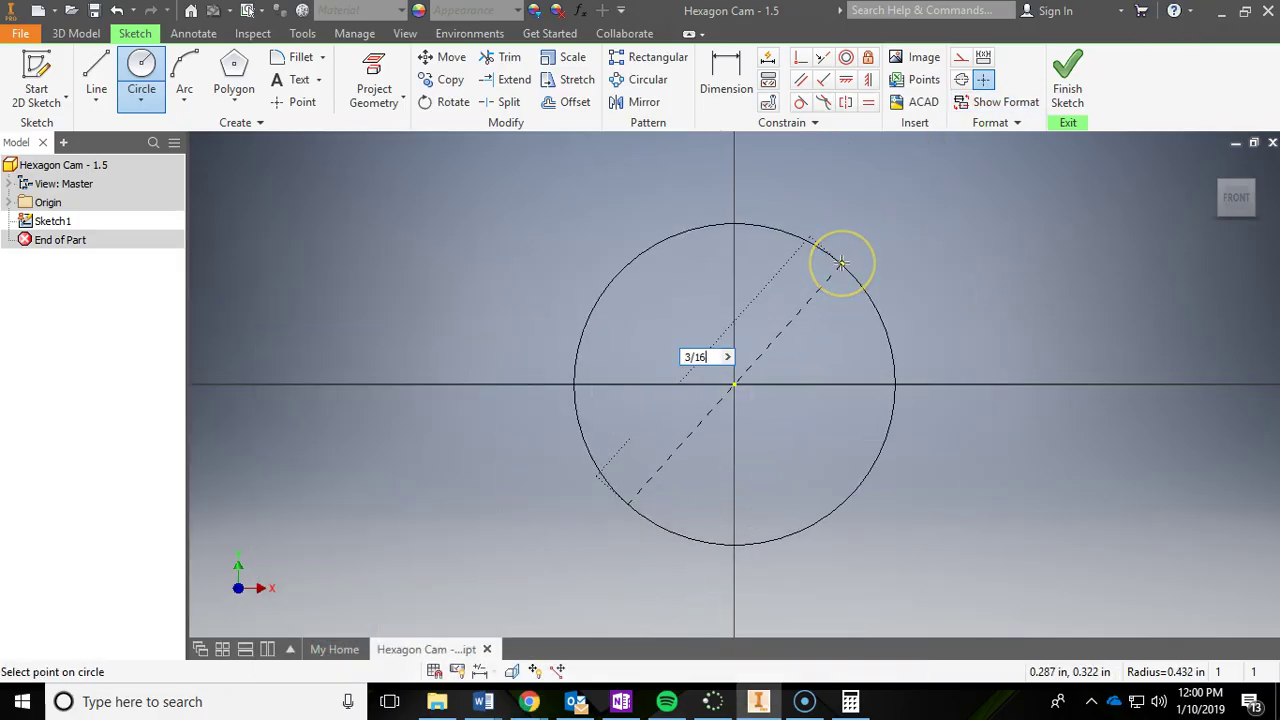
{"action": "type", "text": "16"}
{"action": "key", "text": "Return"}
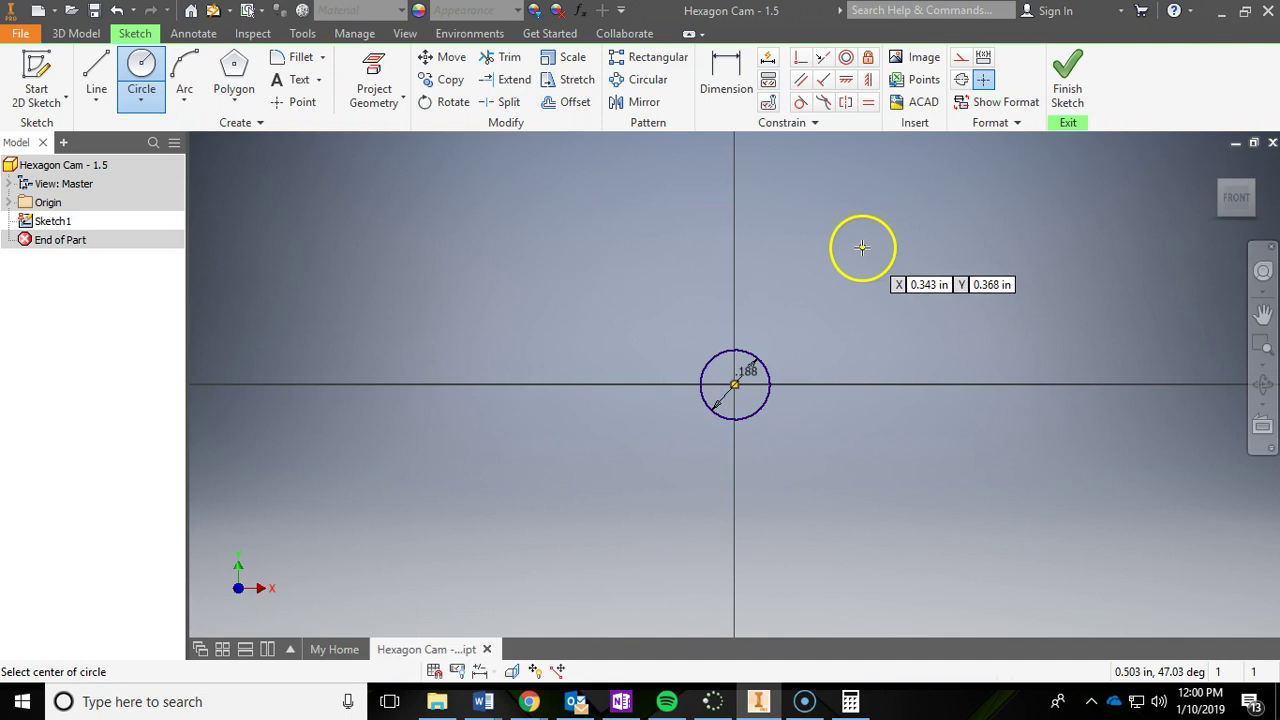
{"action": "key", "text": "Escape"}
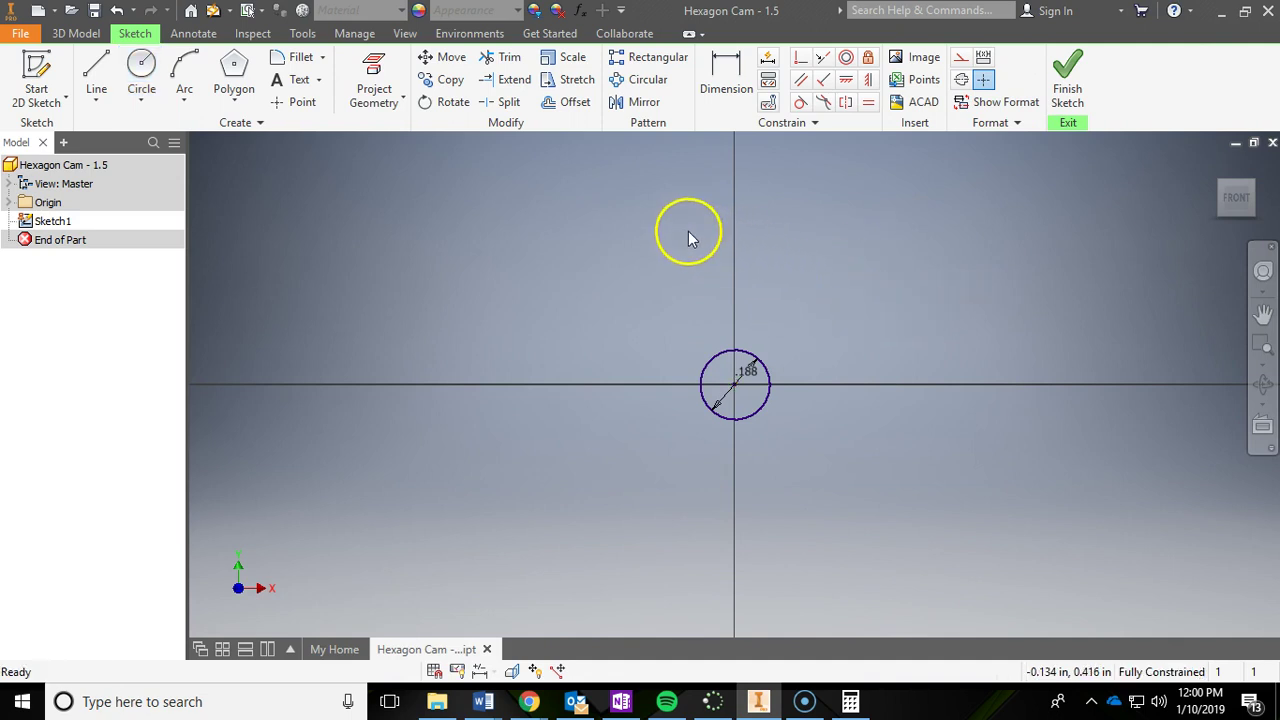
Step: Draw a hexagon centred on the hole with a corner on the horizontal axis
{"action": "left_click", "coordinate": [246, 106]}
{"action": "left_click", "coordinate": [268, 131]}
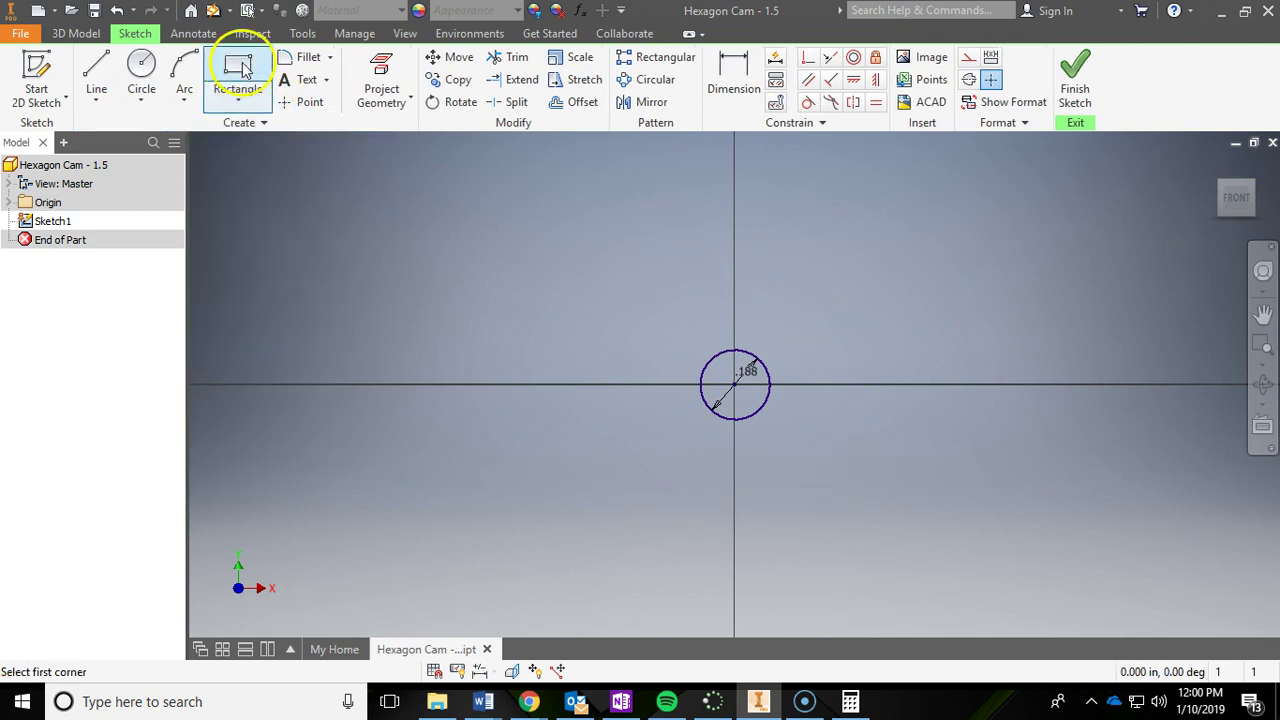
{"action": "left_click", "coordinate": [230, 107]}
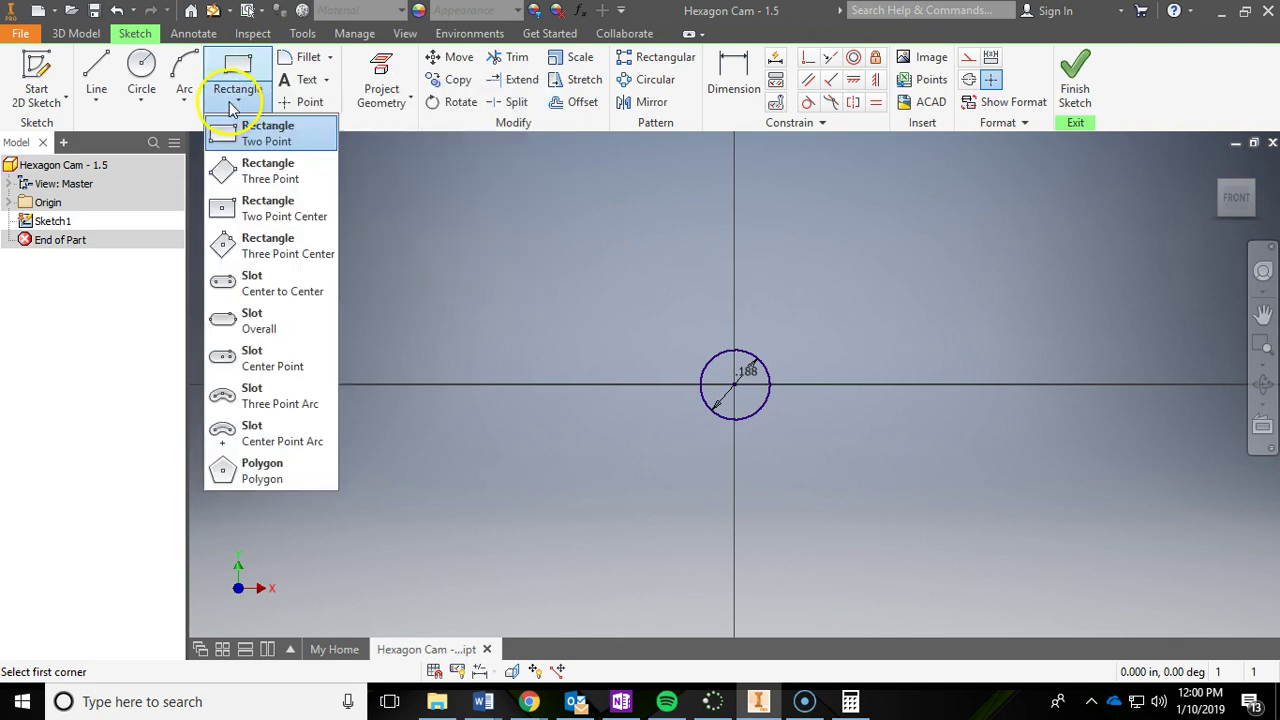
{"action": "left_click", "coordinate": [278, 474]}
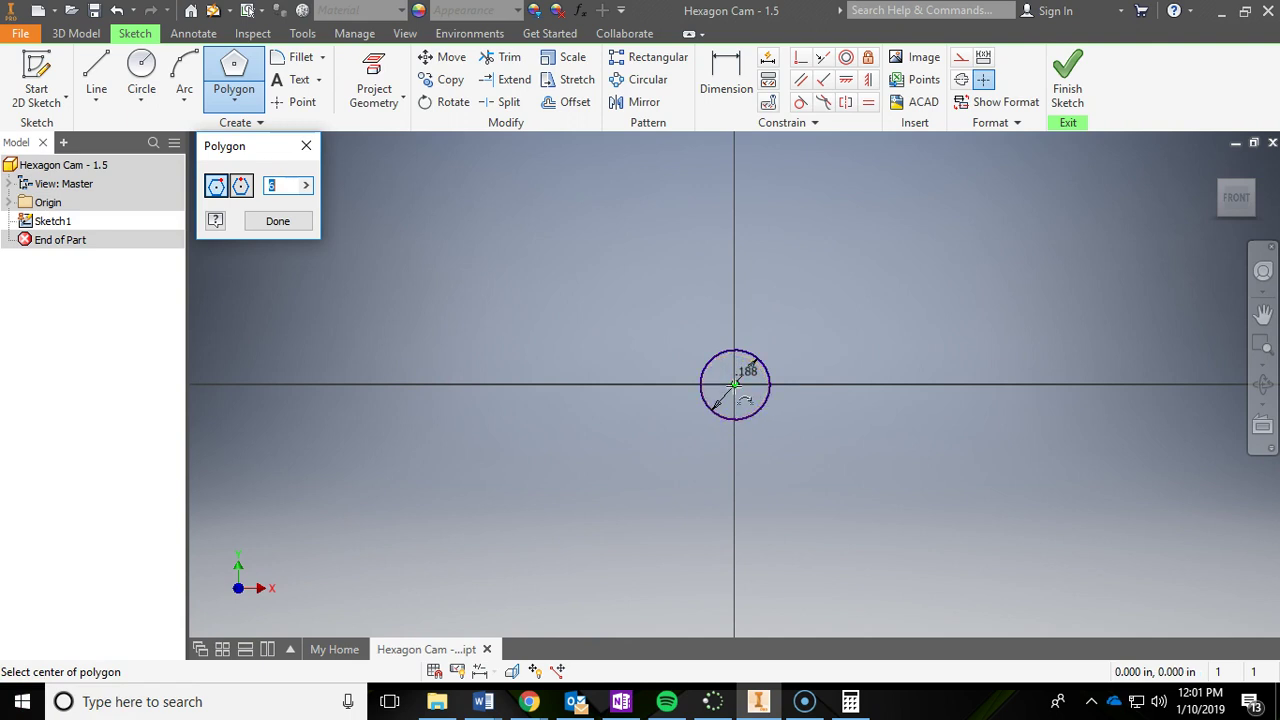
{"action": "left_click", "coordinate": [735, 384]}
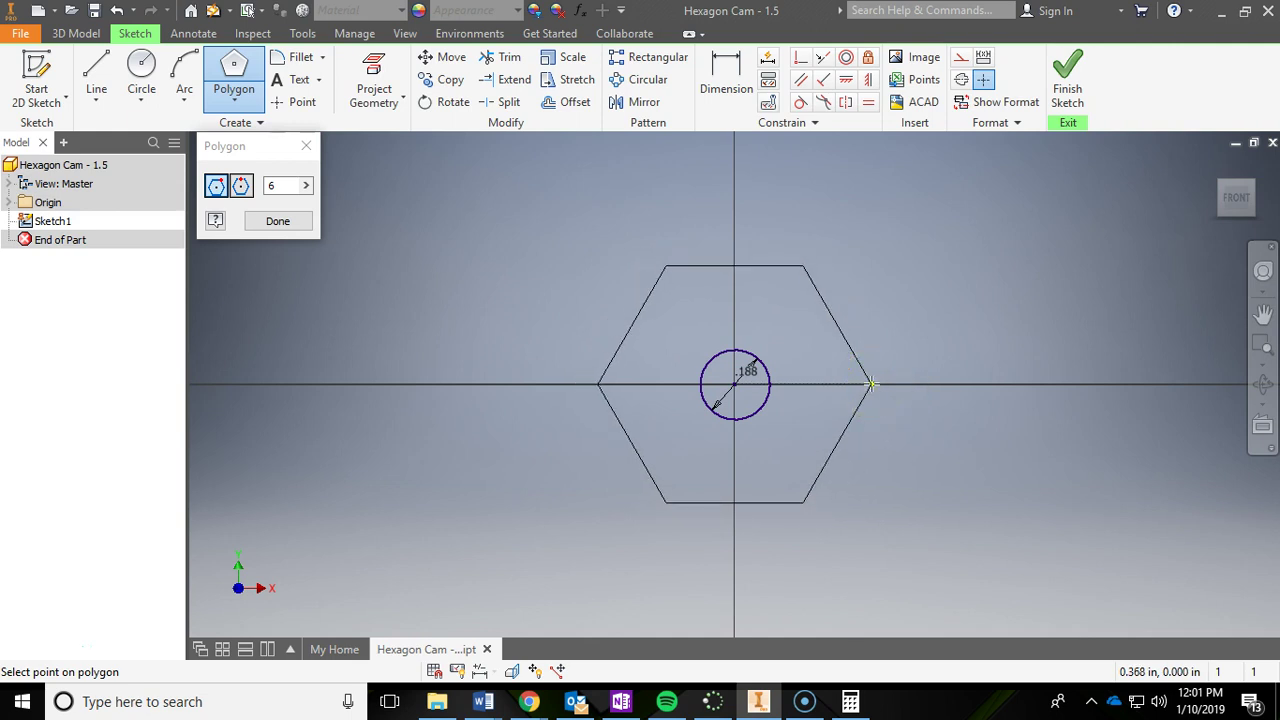
{"action": "mouse_move", "coordinate": [870, 383]}
{"action": "left_mouse_down"}
{"action": "mouse_move", "coordinate": [866, 373]}
{"action": "mouse_move", "coordinate": [831, 386]}
{"action": "mouse_move", "coordinate": [883, 383]}
{"action": "mouse_move", "coordinate": [873, 386]}
{"action": "left_mouse_up"}
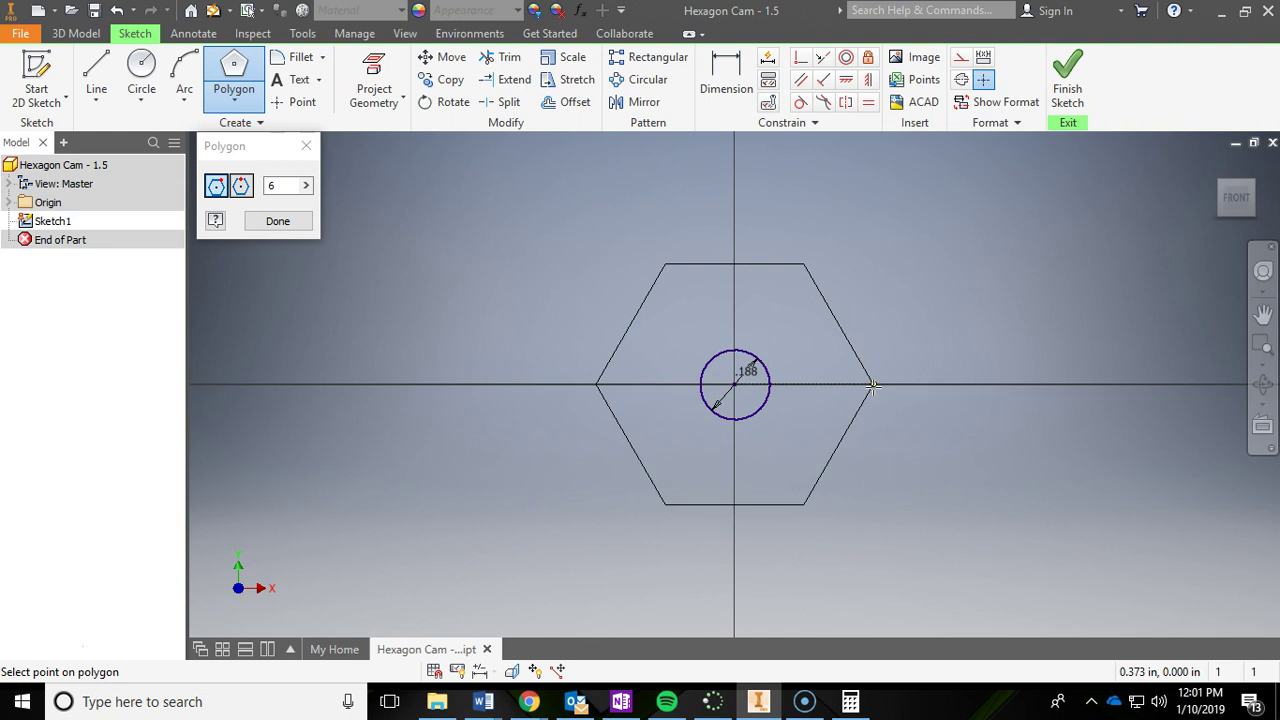
{"action": "left_click", "coordinate": [873, 385]}
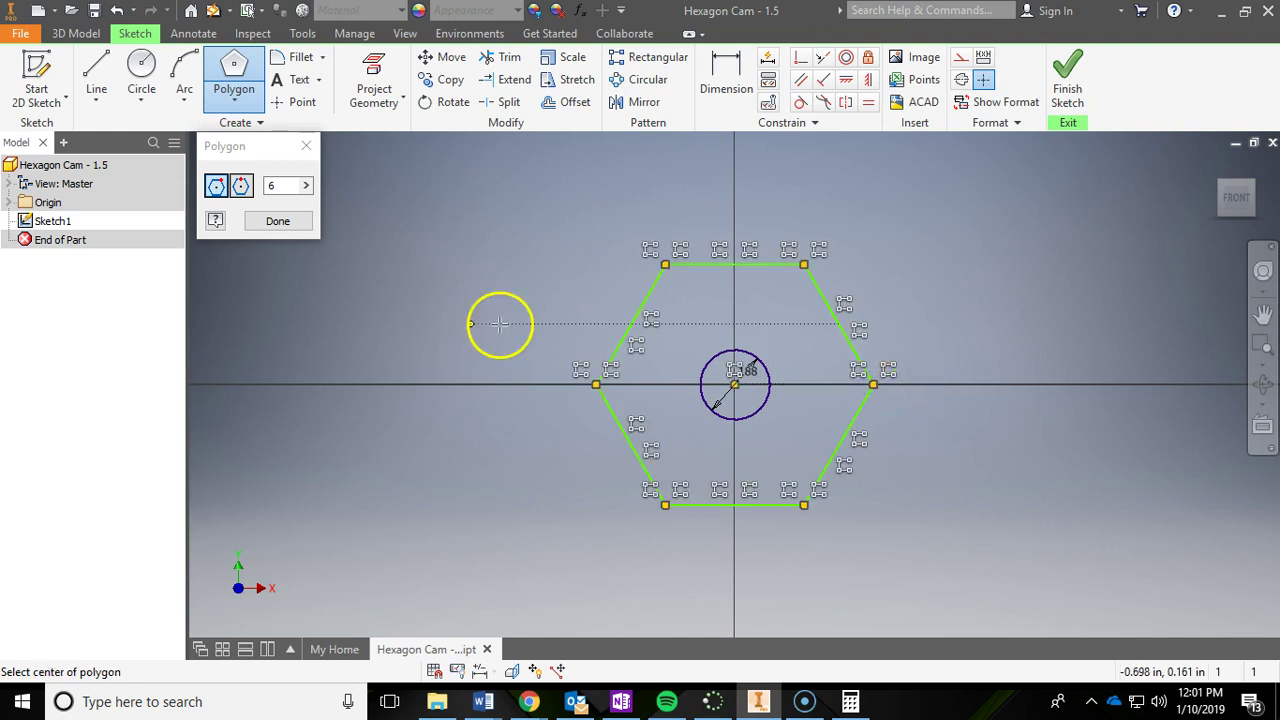
{"action": "key", "text": "Escape"}
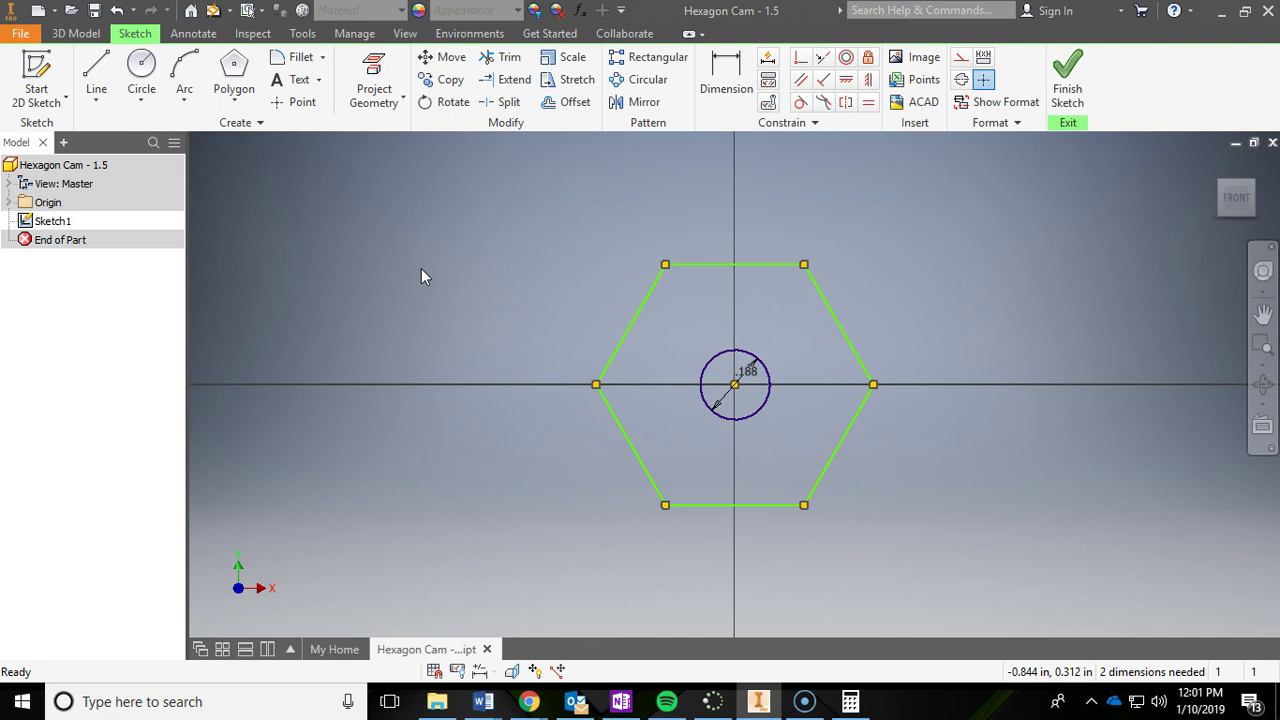
Step: Bring the Cam Dimension Drawings page with the Regular Hexagon Cam drawing forward
{"action": "mouse_move", "coordinate": [762, 706]}
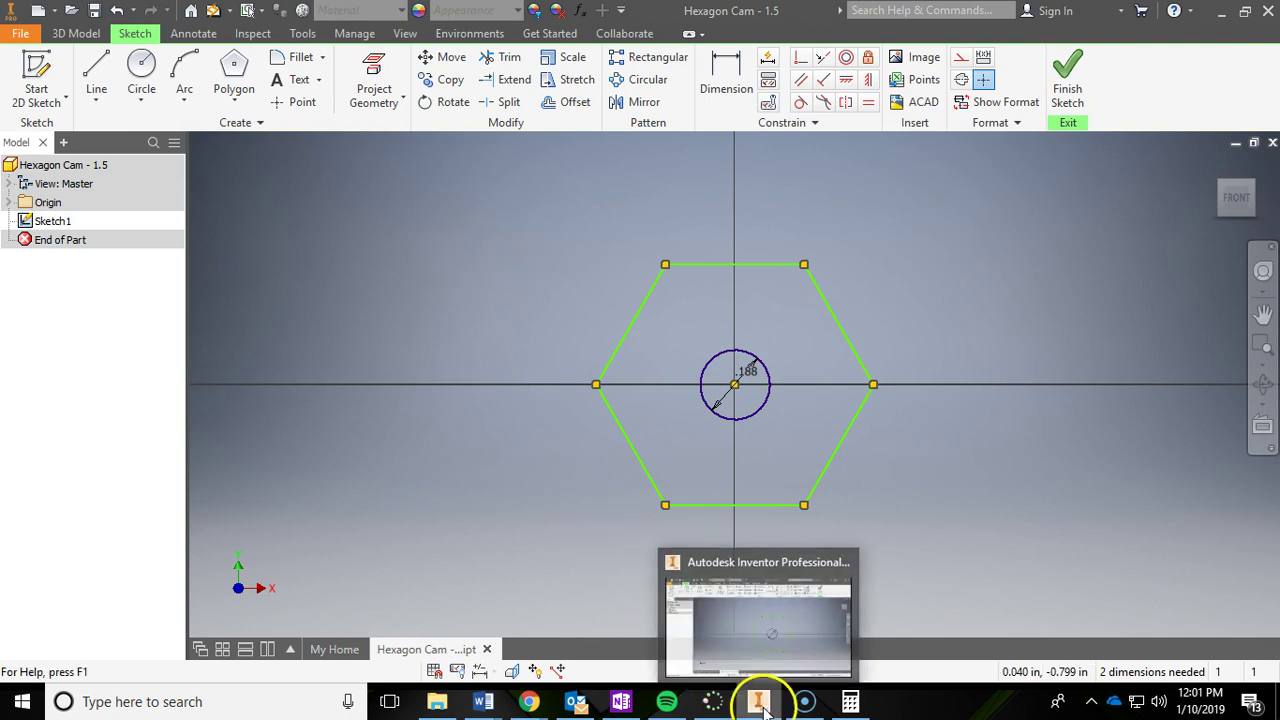
{"action": "mouse_move", "coordinate": [533, 706]}
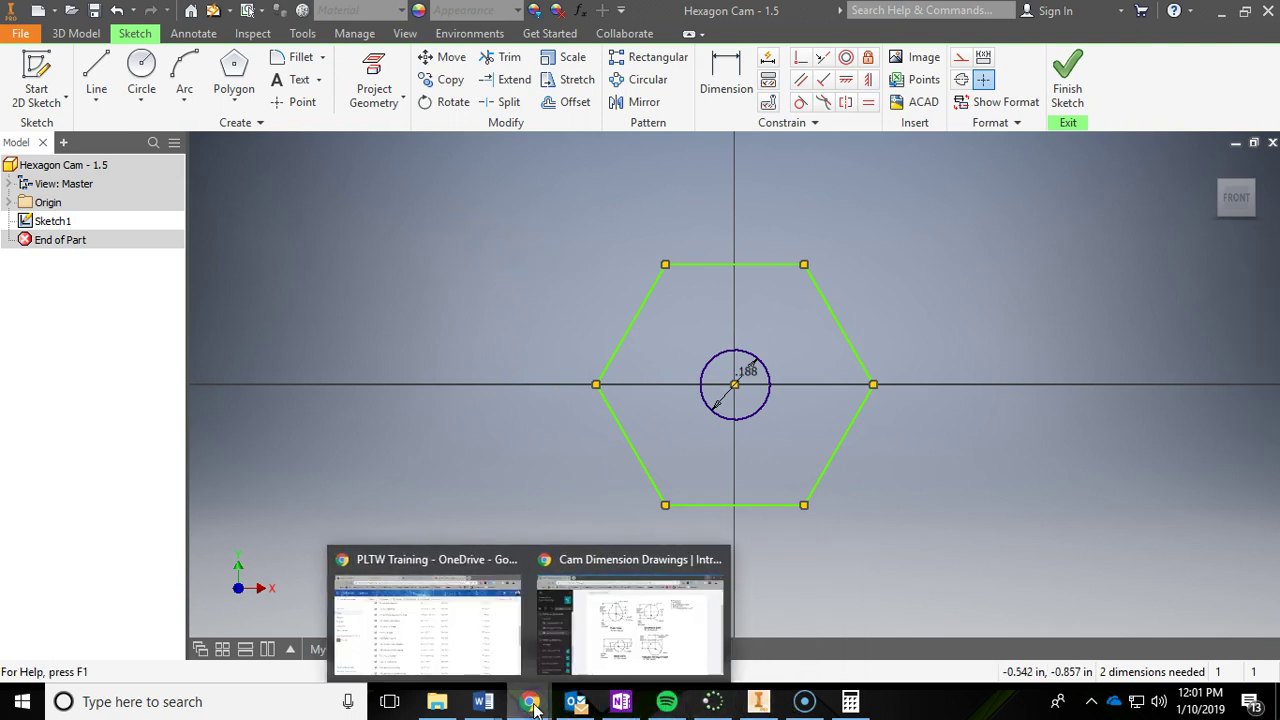
{"action": "left_click", "coordinate": [660, 630]}
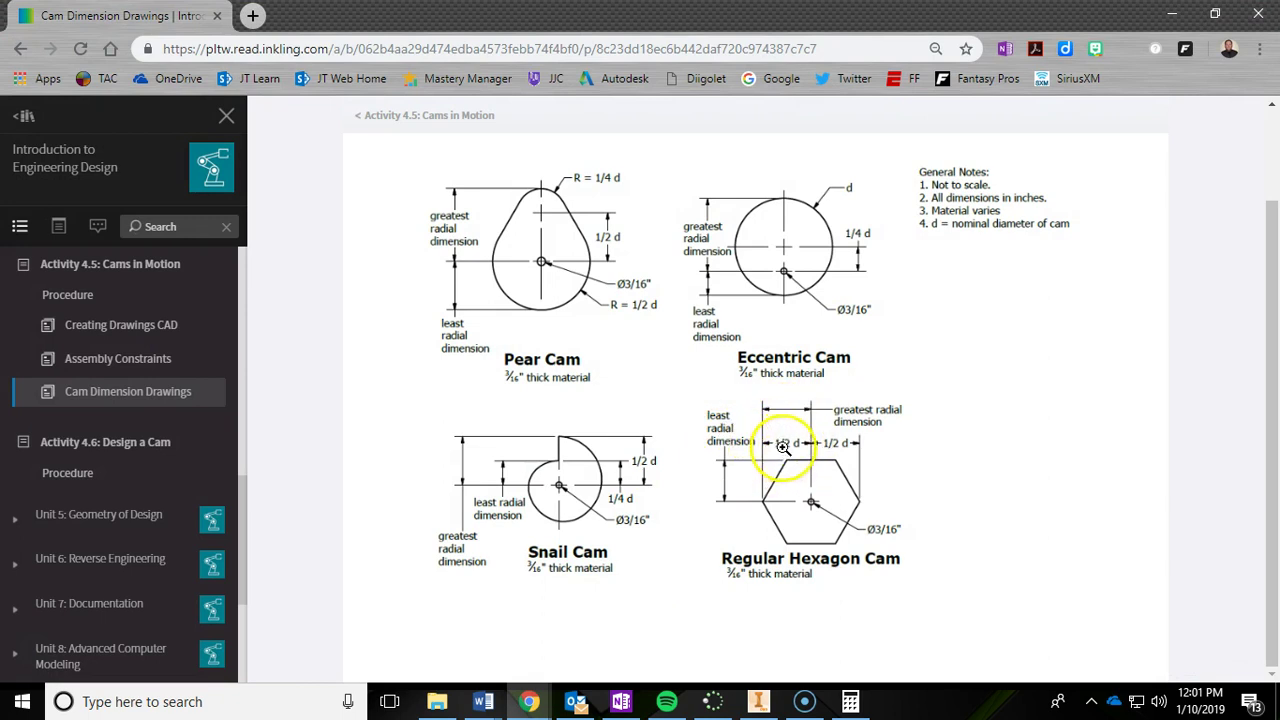
Step: Compute .5*1.5 = 0.75 in Calculator, then put the Calculator away
{"action": "left_click", "coordinate": [849, 701]}
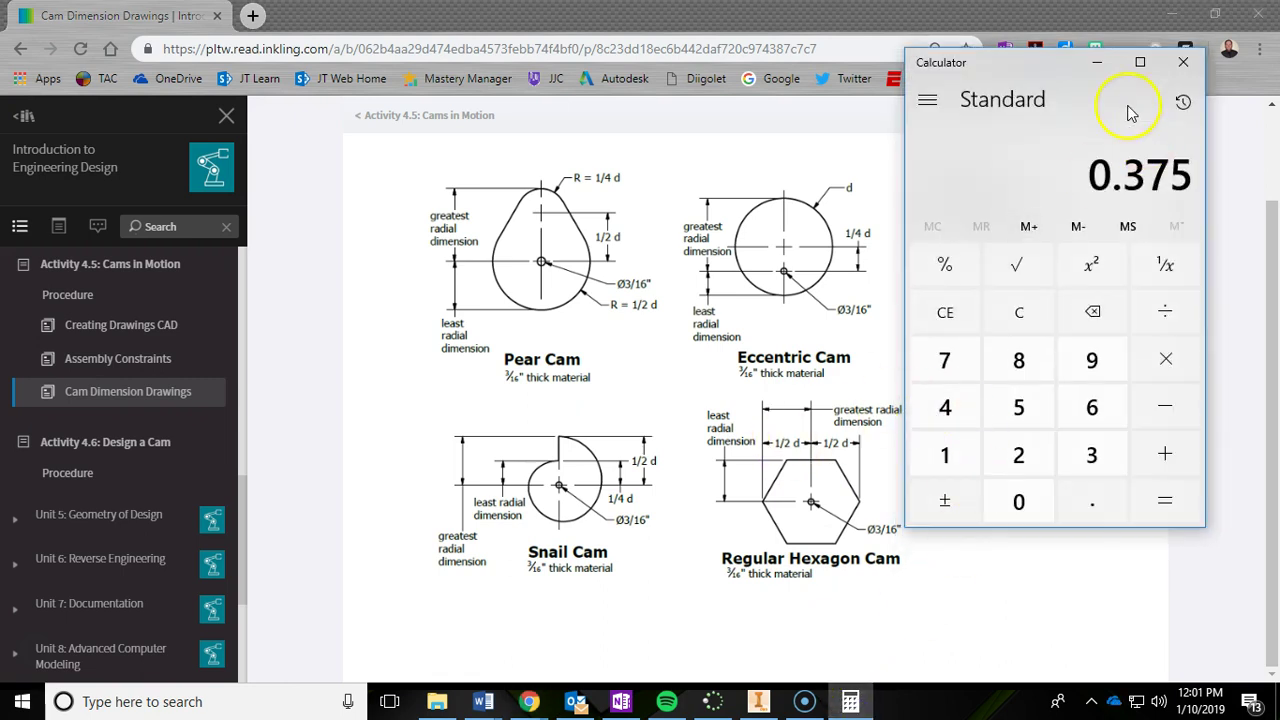
{"action": "key", "text": "Escape"}
{"action": "type", "text": ".5*"}
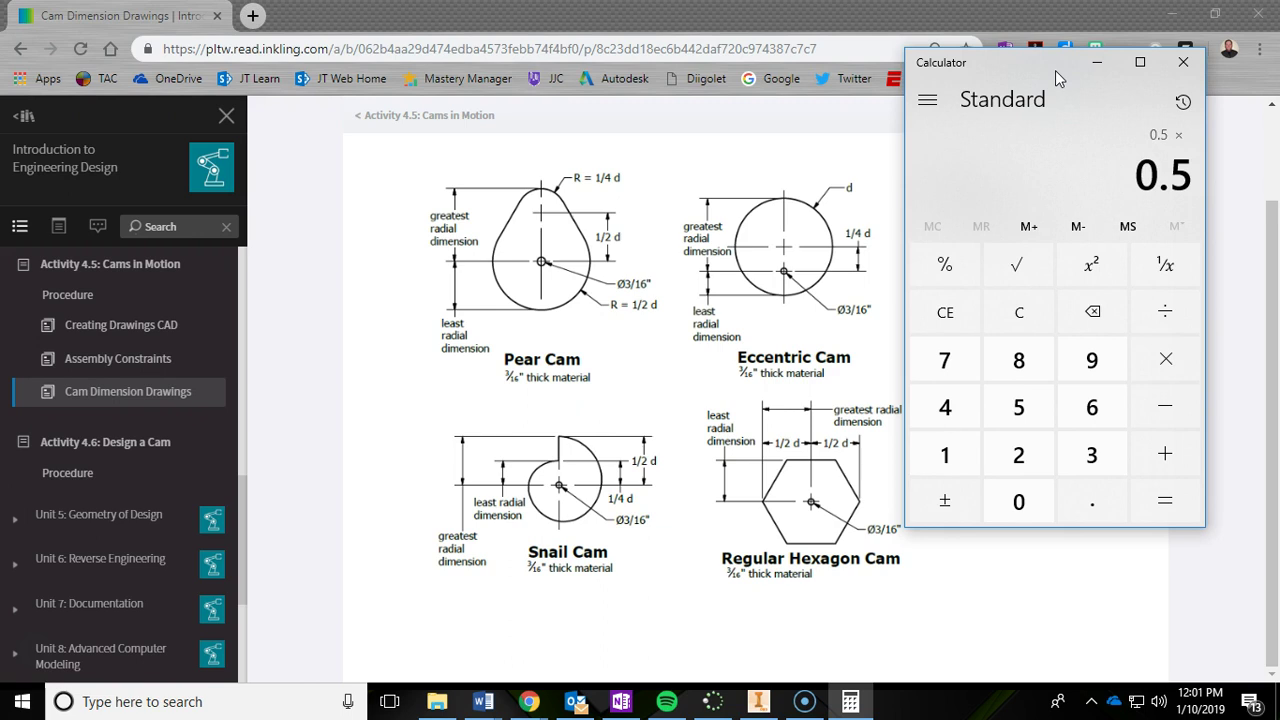
{"action": "type", "text": "1.5"}
{"action": "key", "text": "Return"}
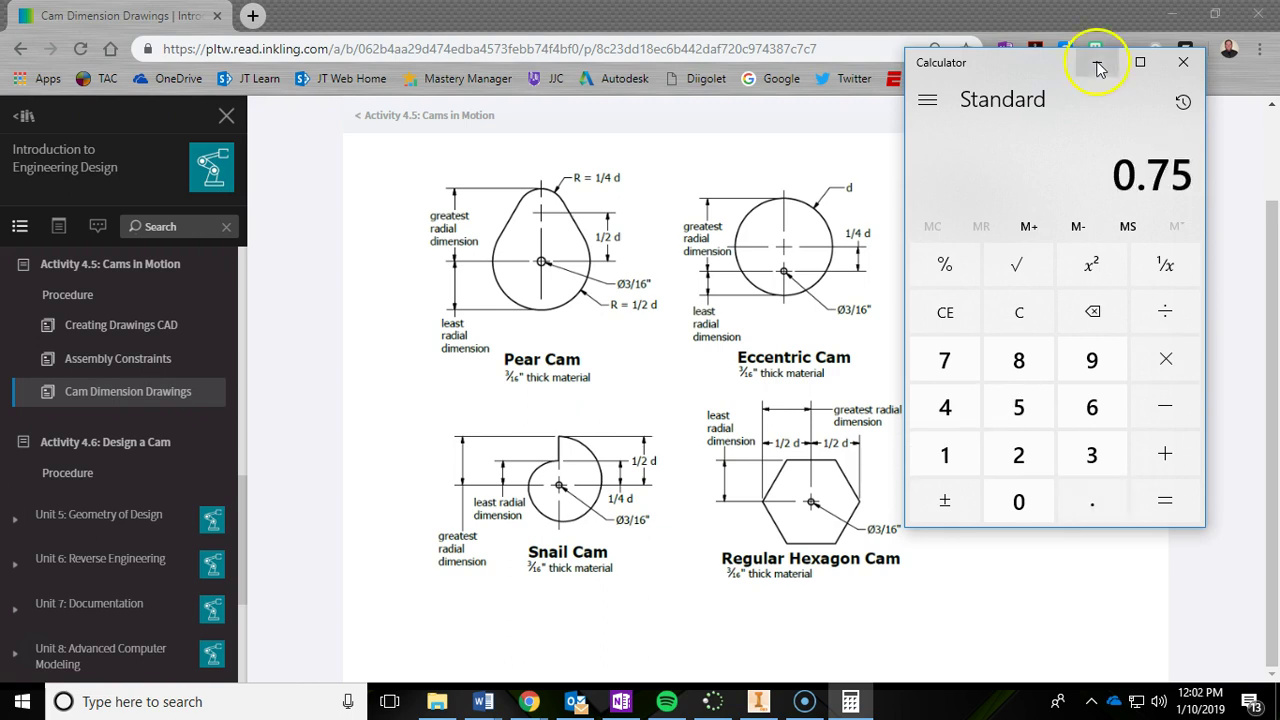
{"action": "left_click", "coordinate": [1097, 63]}
Step: Dimension the hexagon's left vertex 0.75 in horizontally from the hole centre
{"action": "left_click", "coordinate": [1172, 14]}
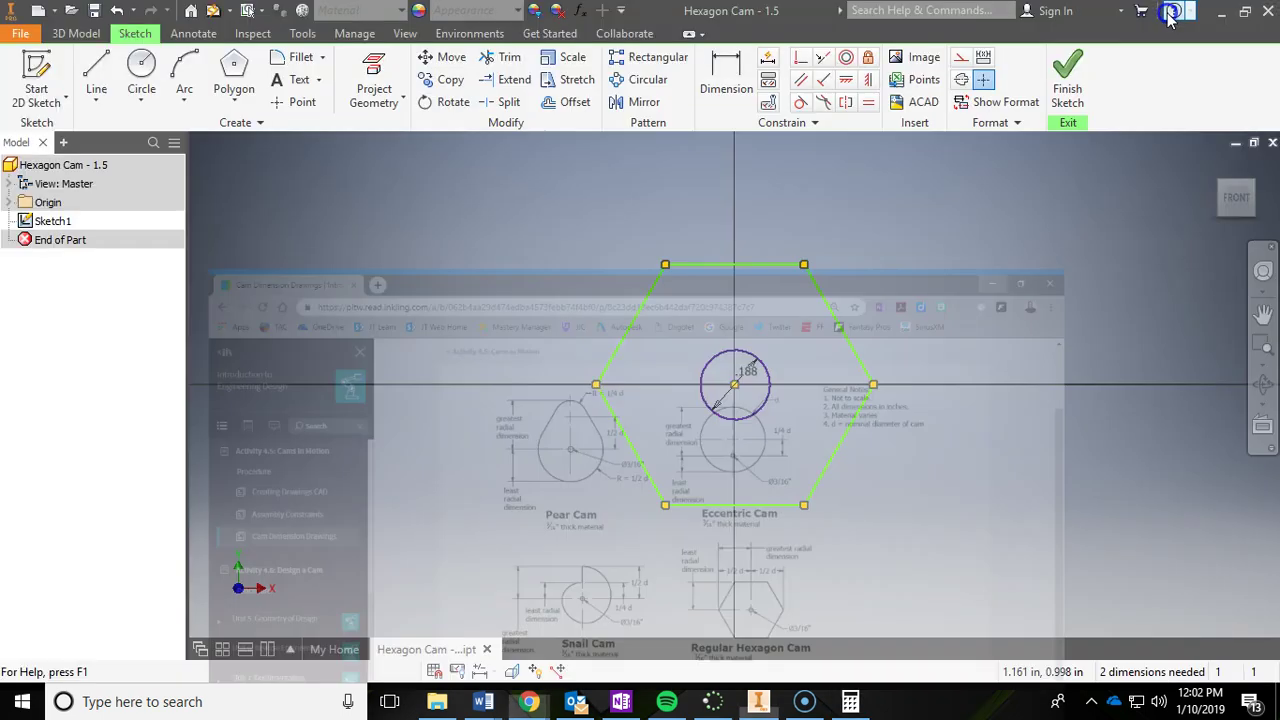
{"action": "left_click", "coordinate": [728, 58]}
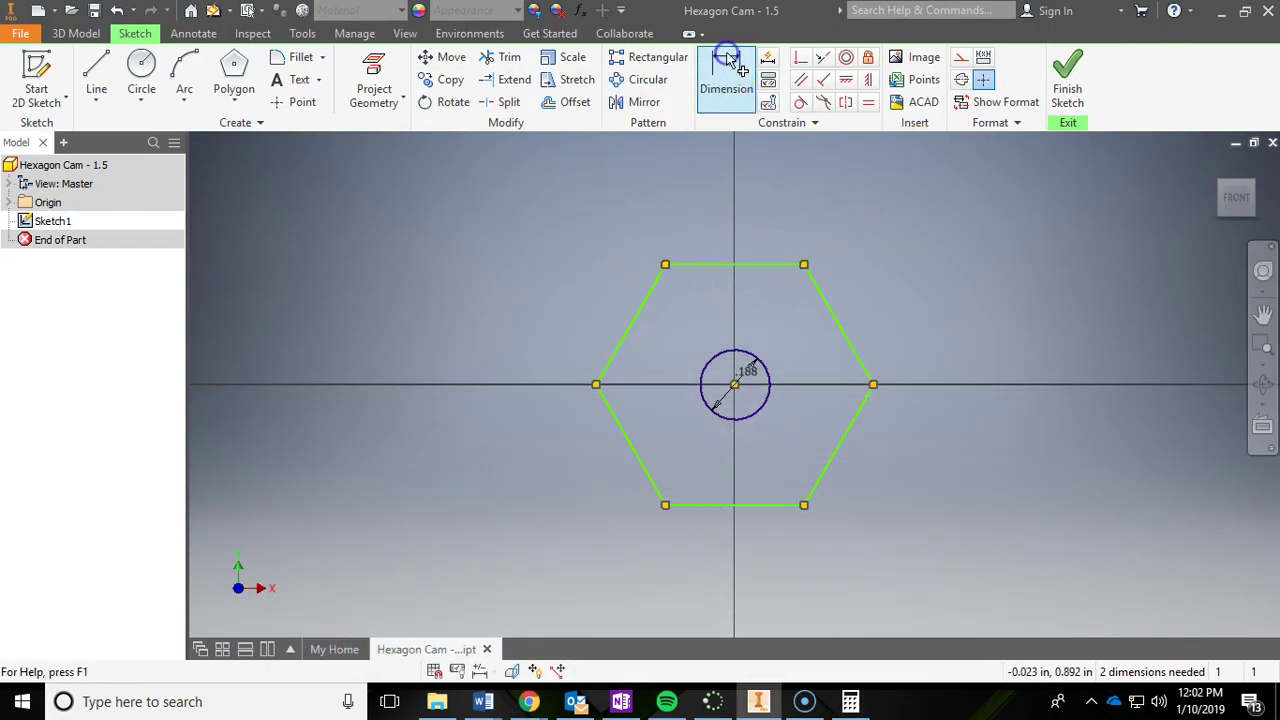
{"action": "left_click", "coordinate": [736, 389]}
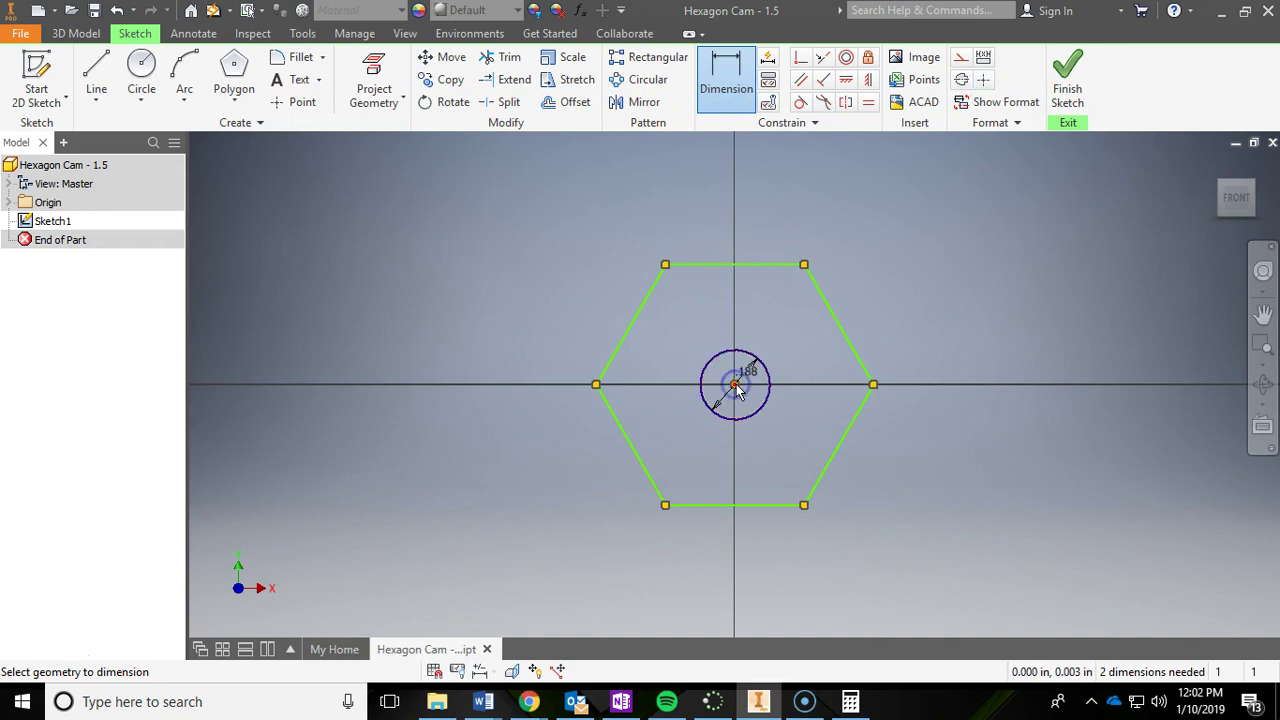
{"action": "left_click", "coordinate": [596, 387]}
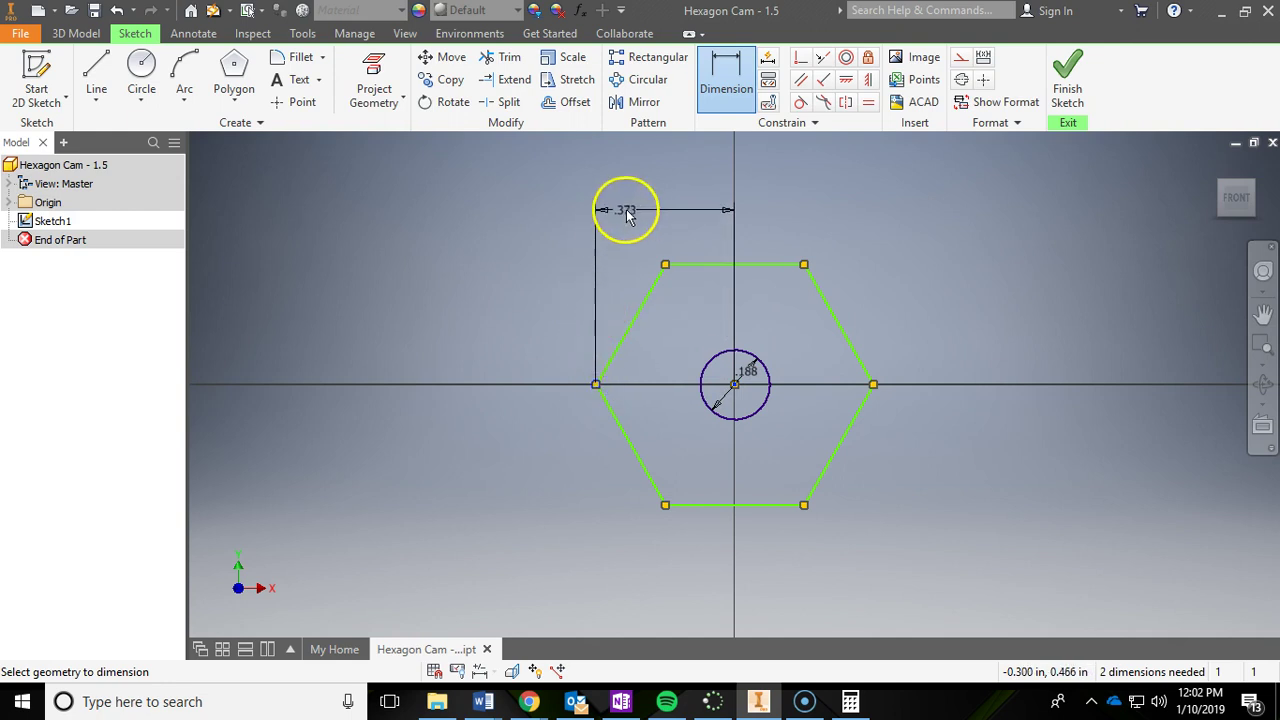
{"action": "left_click", "coordinate": [654, 174]}
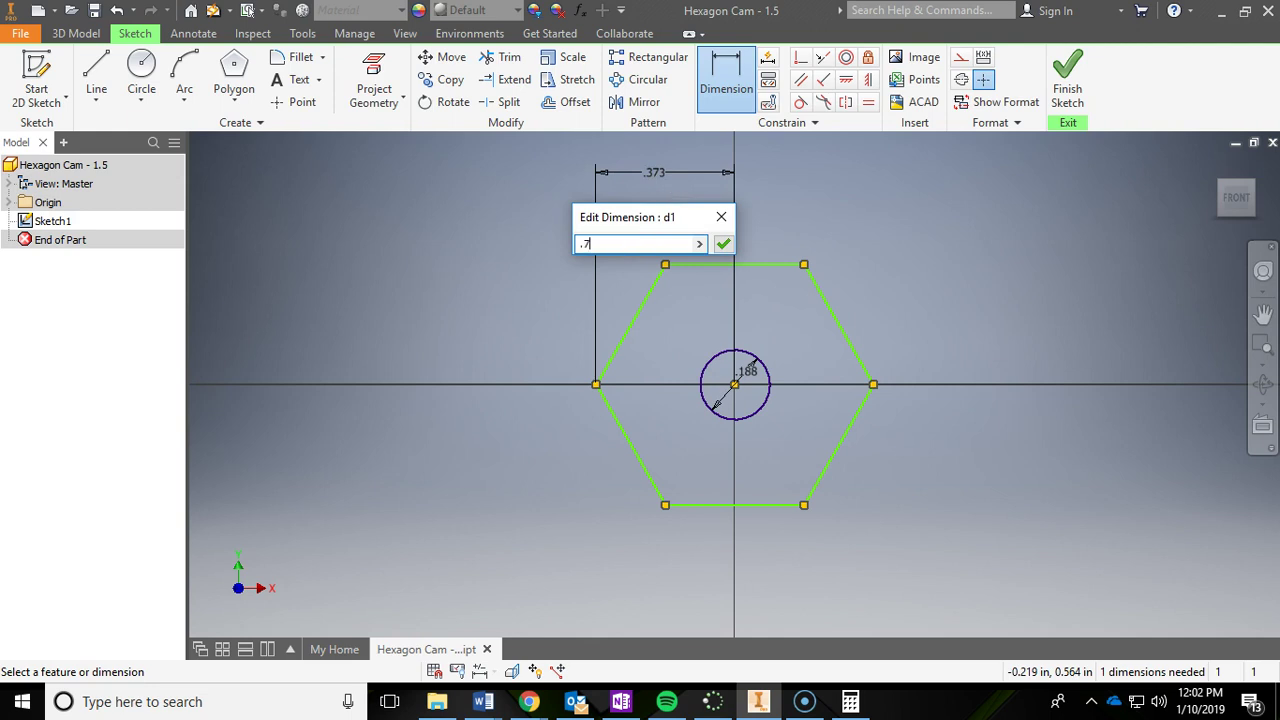
{"action": "type", "text": ".75"}
{"action": "key", "text": "Return"}
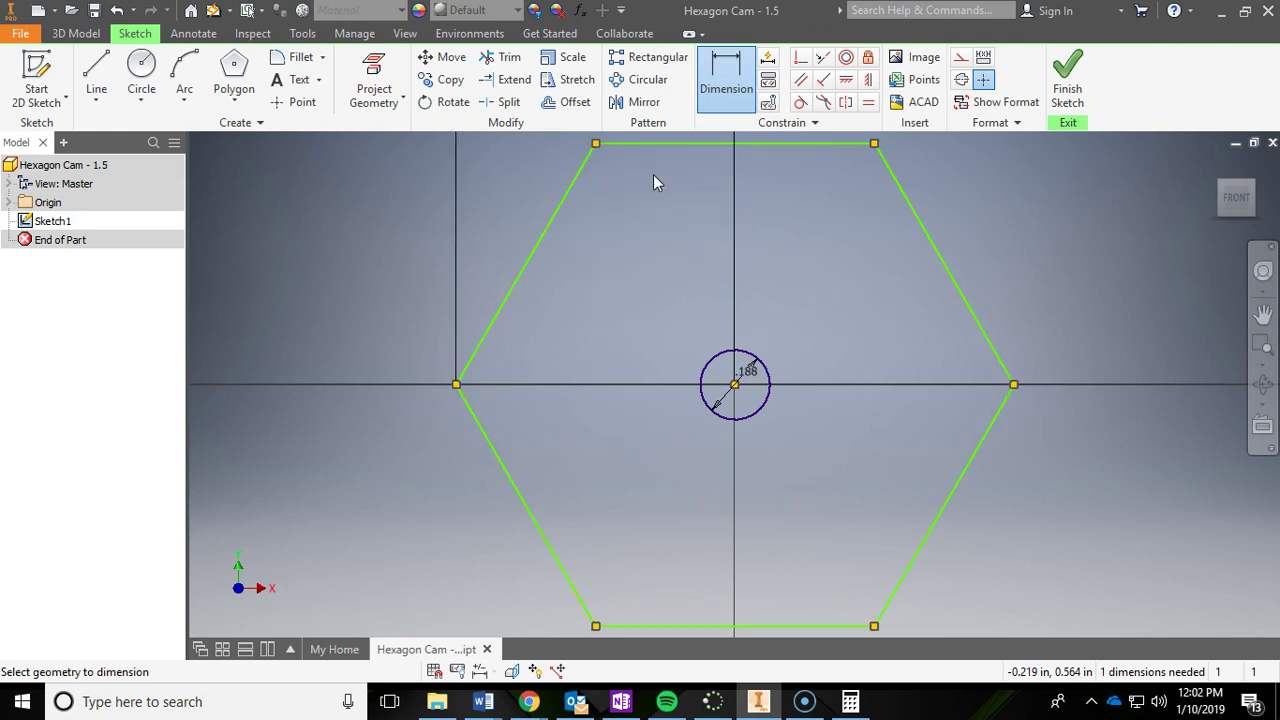
{"action": "scroll", "coordinate": [703, 271], "scroll_direction": "up", "scroll_amount": 3}
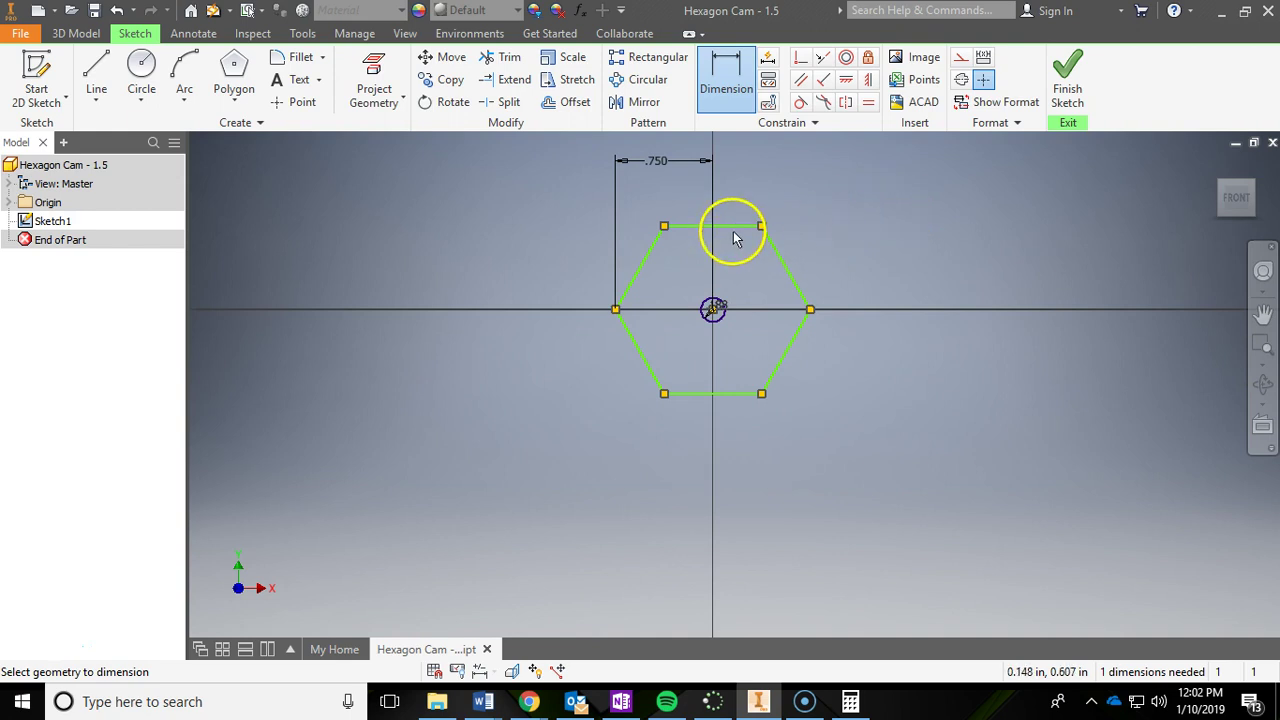
Step: Constrain the hexagon's top edge horizontal and finish the sketch
{"action": "key", "text": "Escape"}
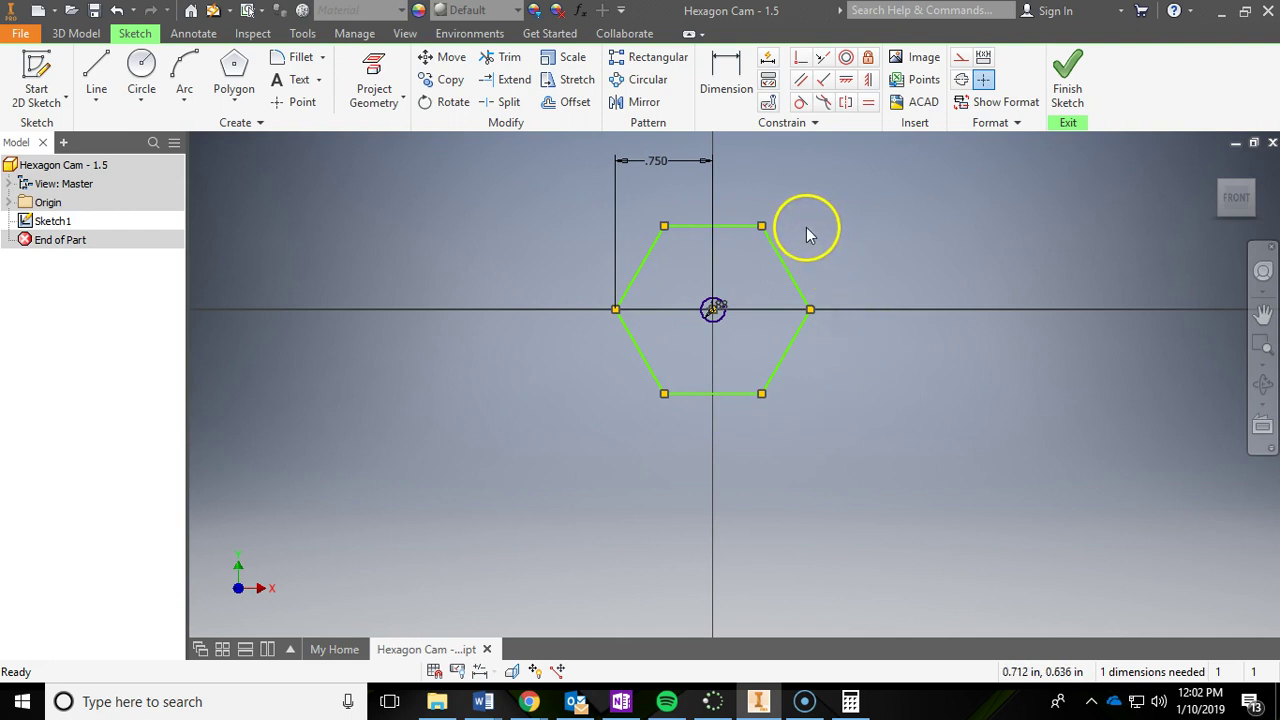
{"action": "left_click", "coordinate": [847, 84]}
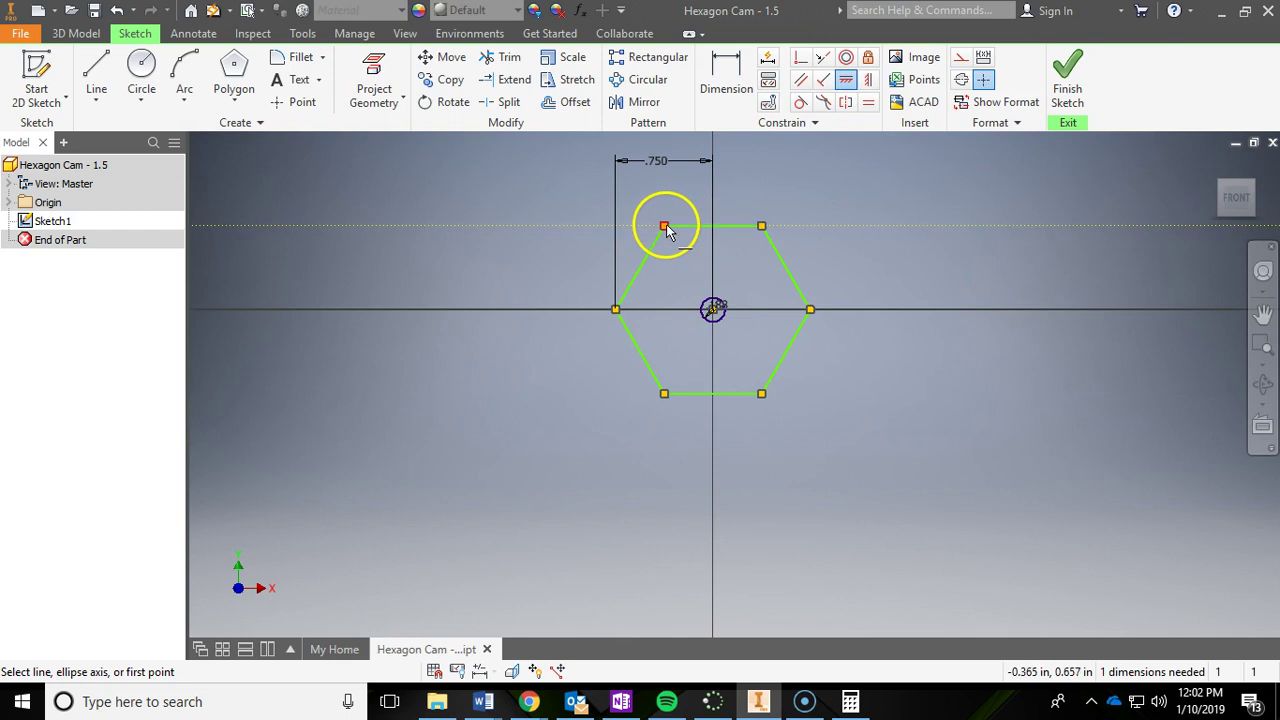
{"action": "left_click", "coordinate": [735, 230]}
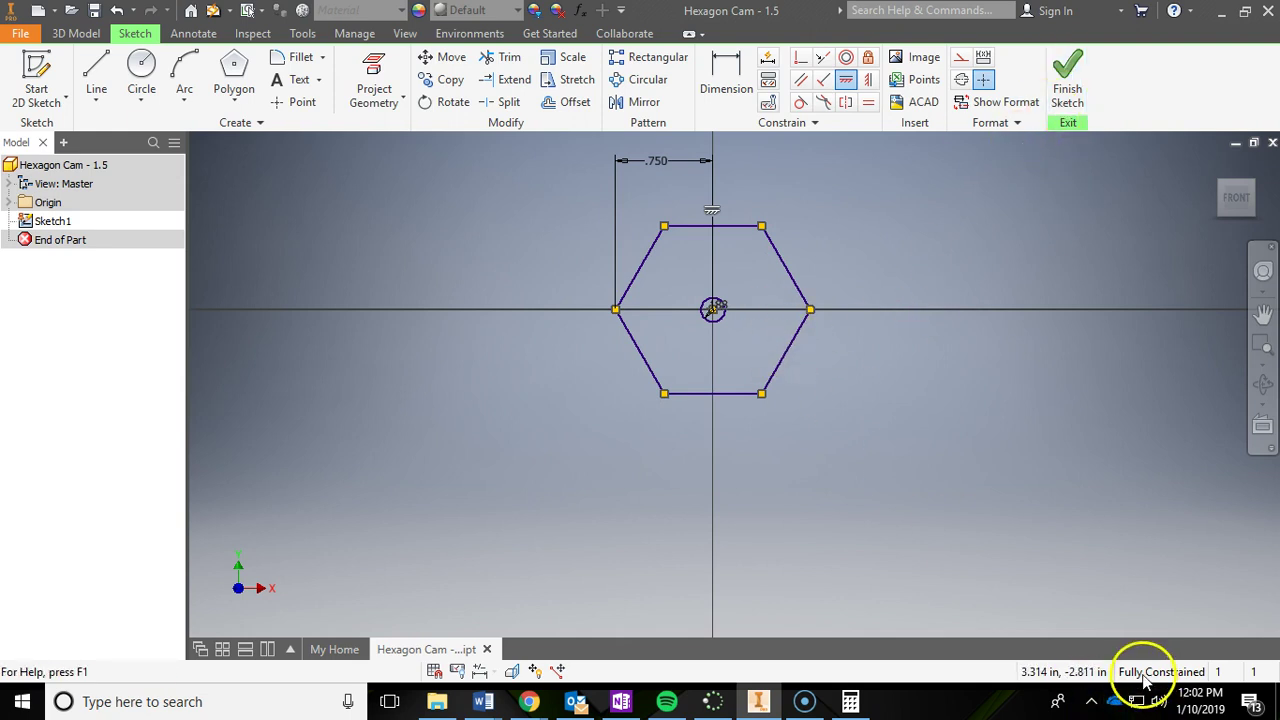
{"action": "left_click", "coordinate": [1067, 80]}
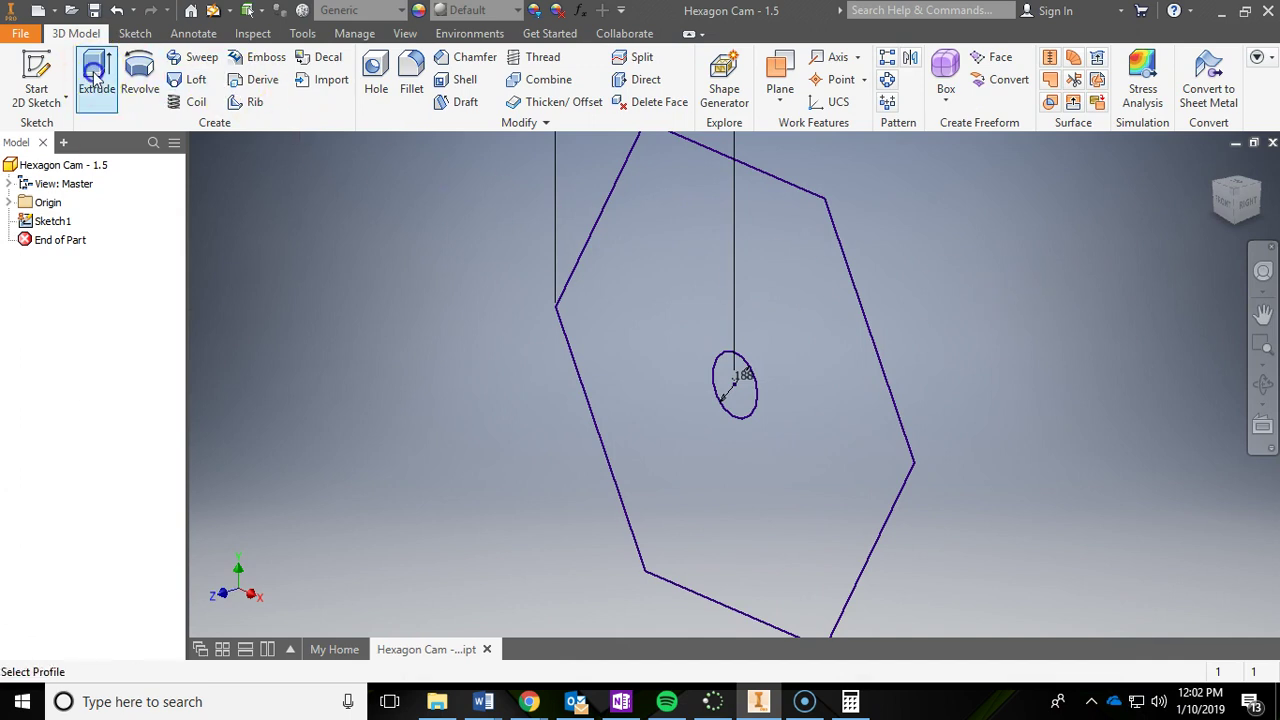
Step: Start an extrusion and check the Hexagon Cam drawing for the plate thickness
{"action": "left_click", "coordinate": [93, 71]}
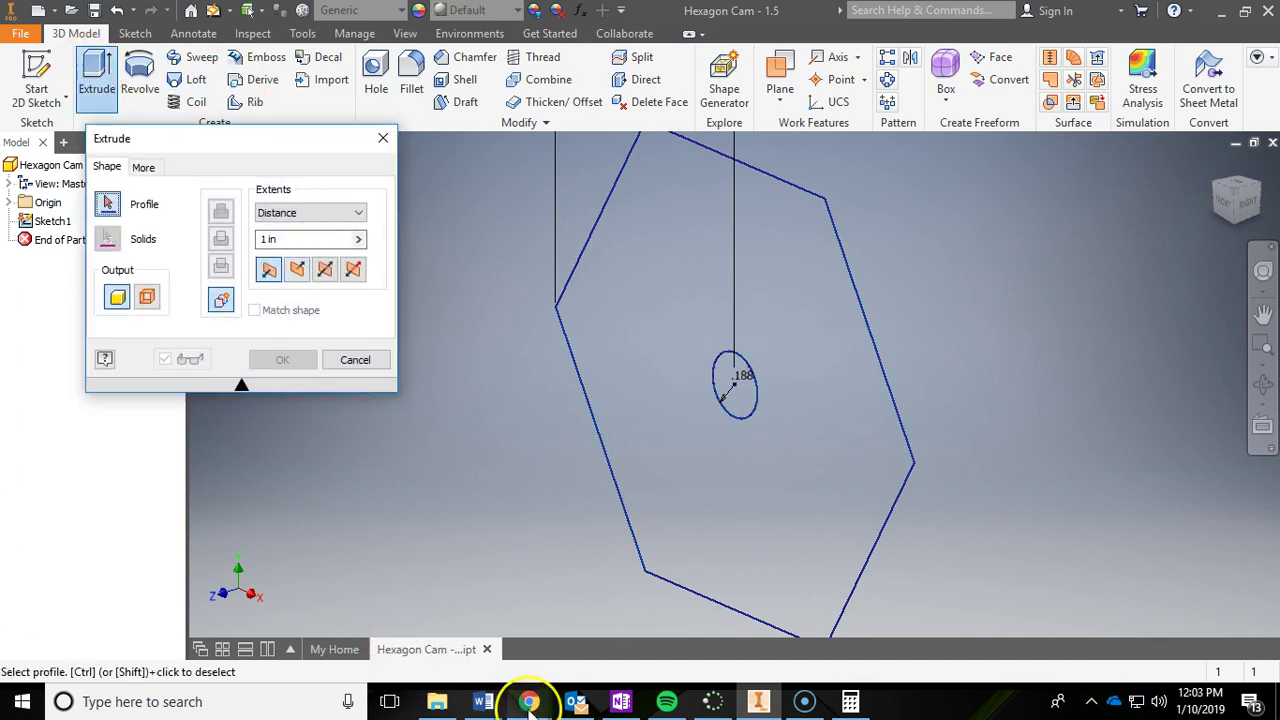
{"action": "mouse_move", "coordinate": [530, 703]}
{"action": "left_click", "coordinate": [598, 648]}
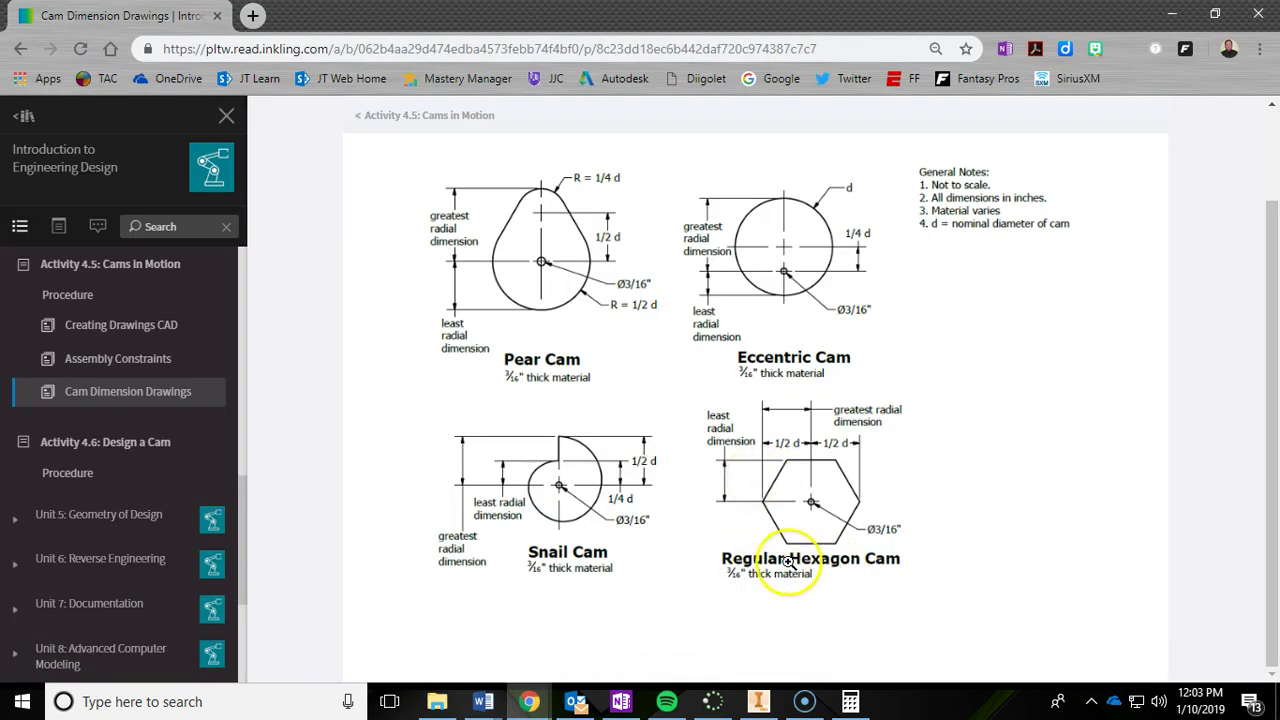
{"action": "left_click", "coordinate": [758, 702]}
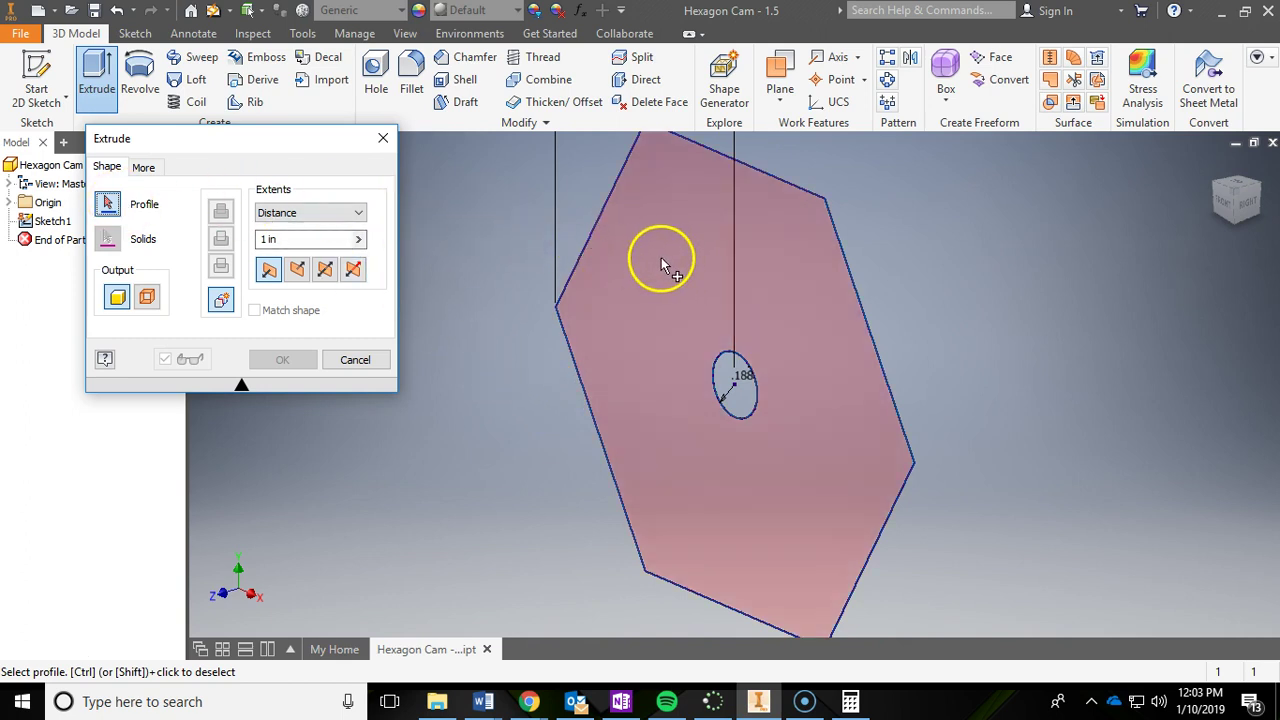
Step: Extrude the hexagon profile 3/16 in in the flipped direction
{"action": "left_click", "coordinate": [662, 258]}
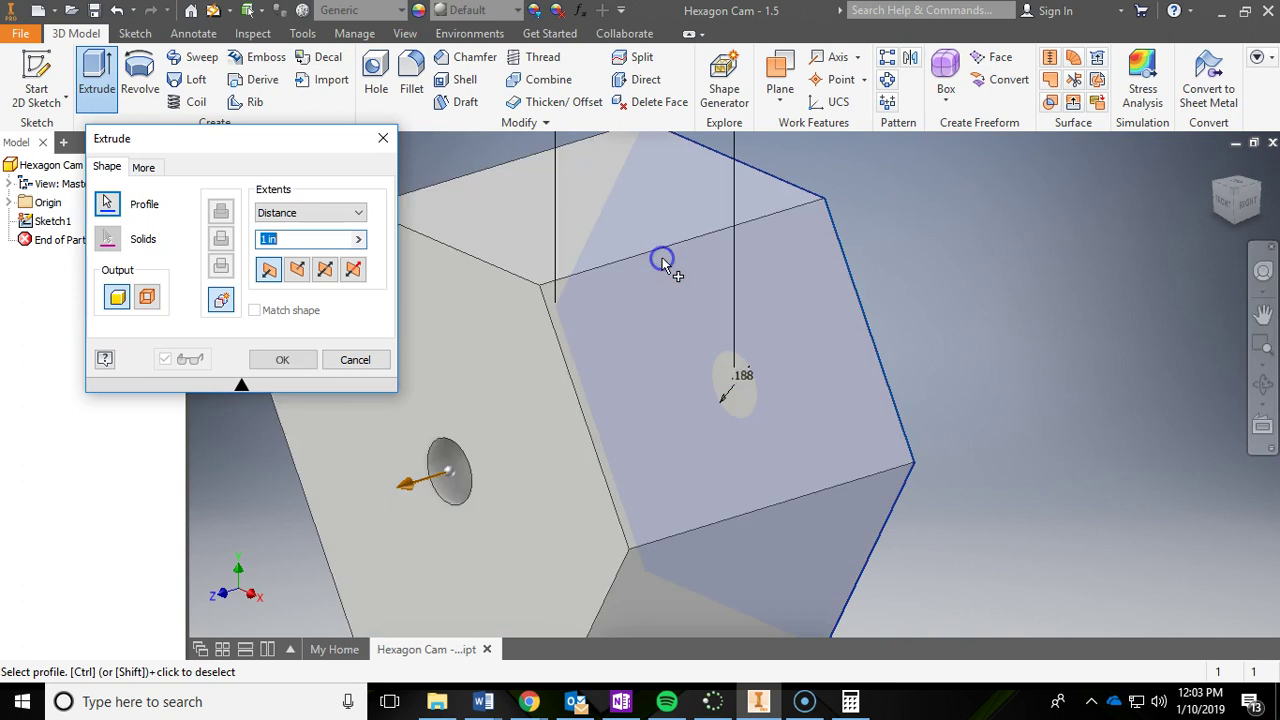
{"action": "left_click", "coordinate": [299, 270]}
{"action": "left_click", "coordinate": [257, 242]}
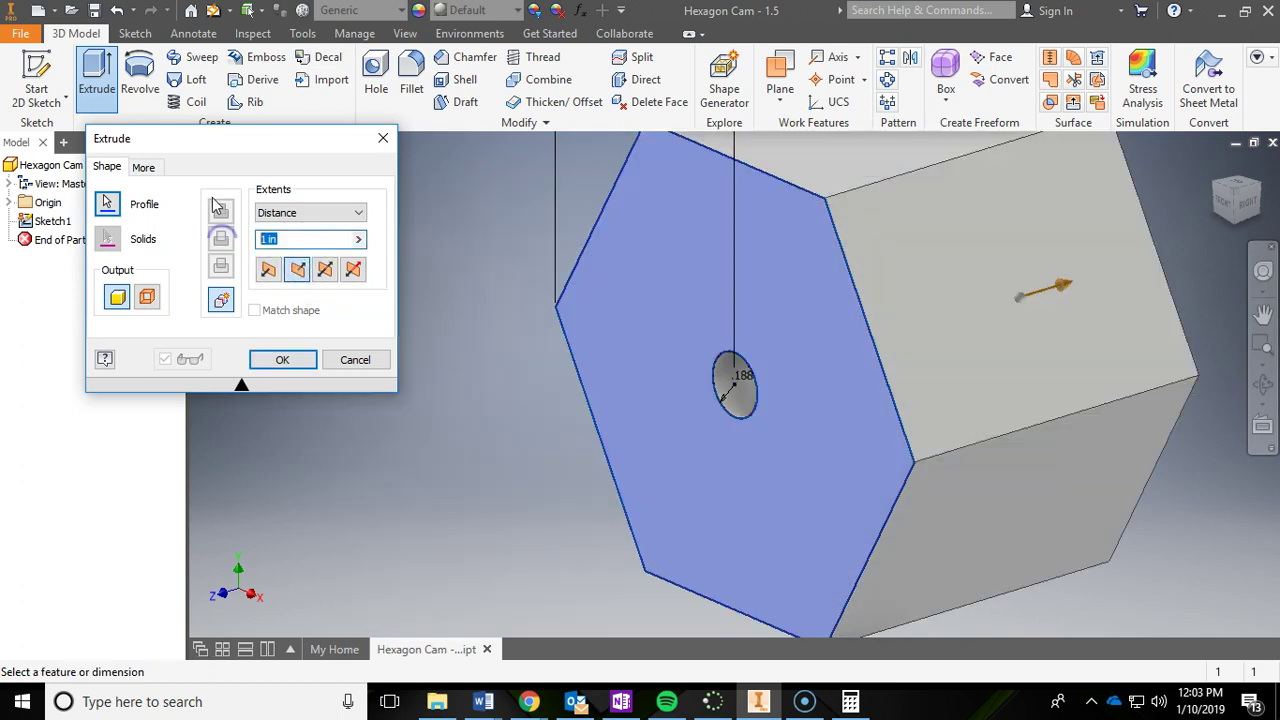
{"action": "type", "text": "3/16"}
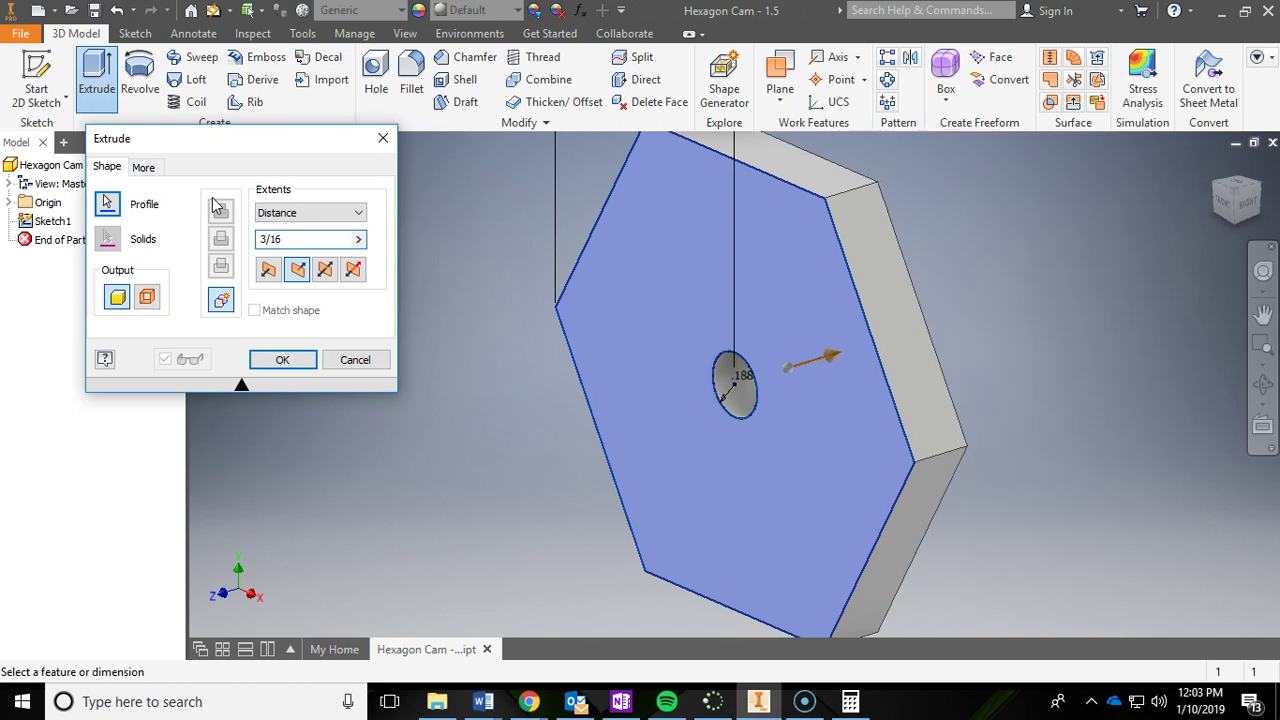
{"action": "key", "text": "Return"}
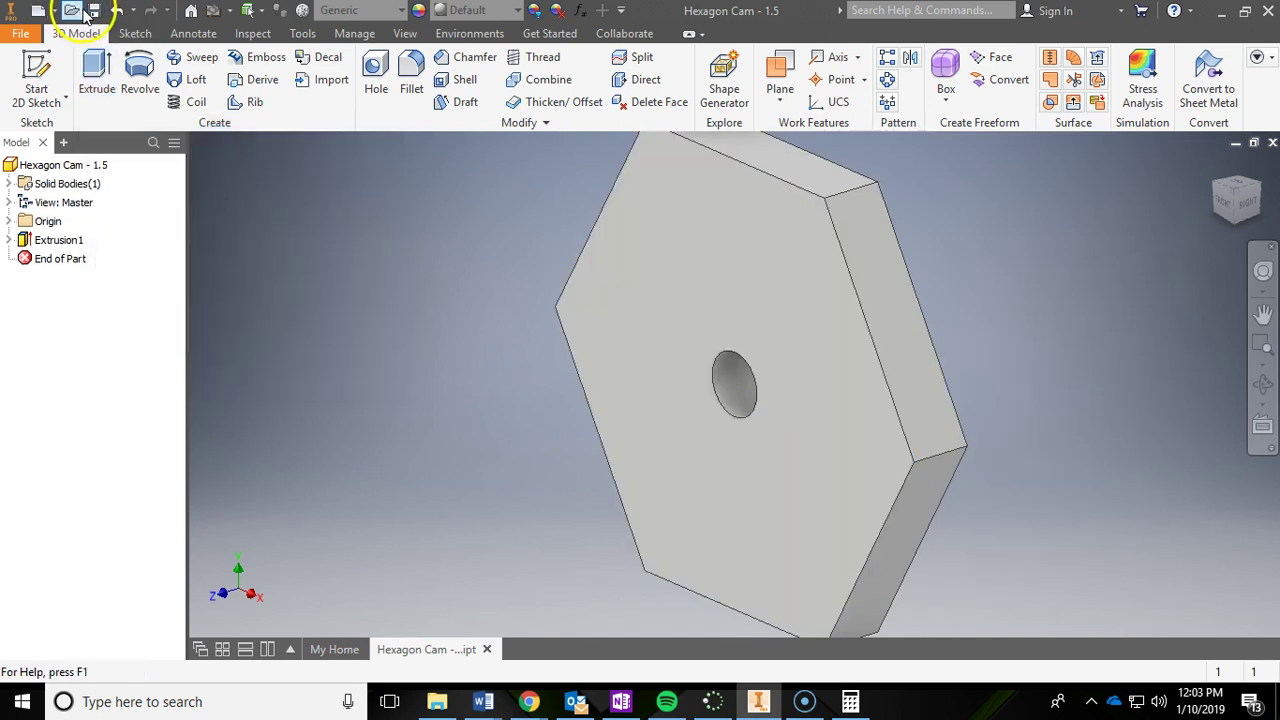
{"action": "scroll", "coordinate": [800, 235], "scroll_direction": "up", "scroll_amount": 3}
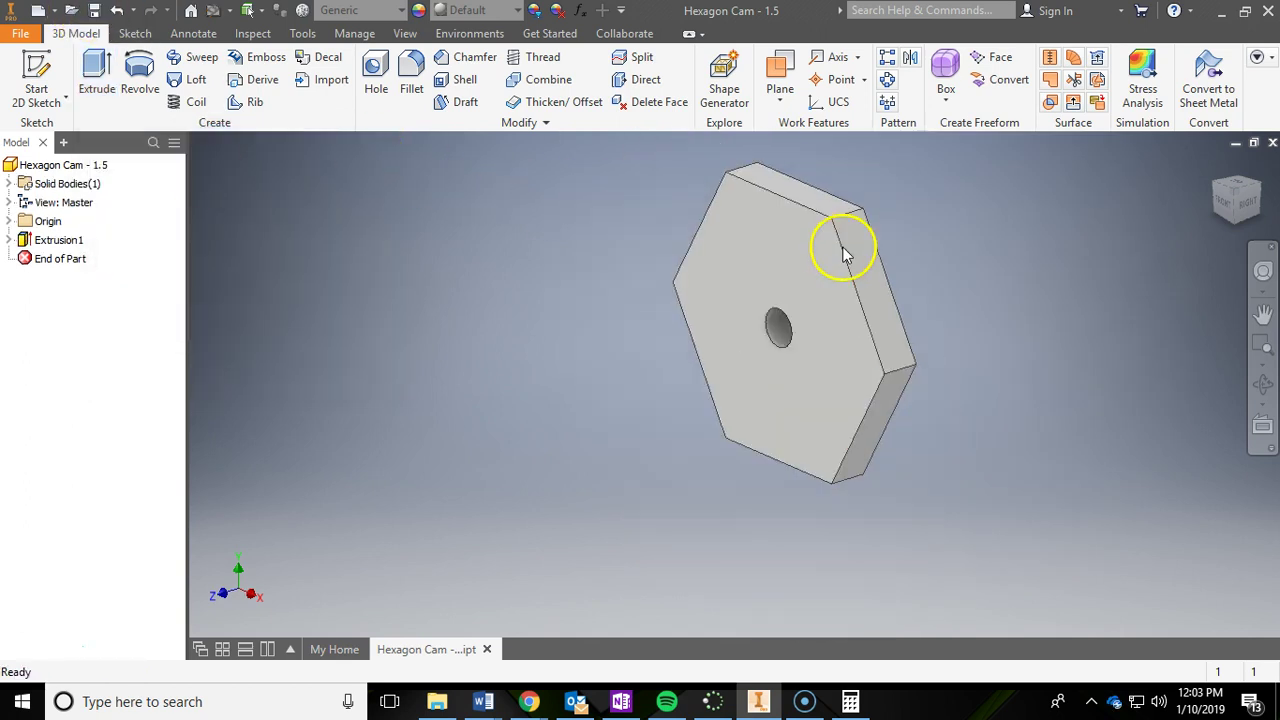
{"action": "middle_click_drag", "start_coordinate": [840, 246], "coordinate": [776, 258]}
{"action": "middle_click", "coordinate": [775, 258]}
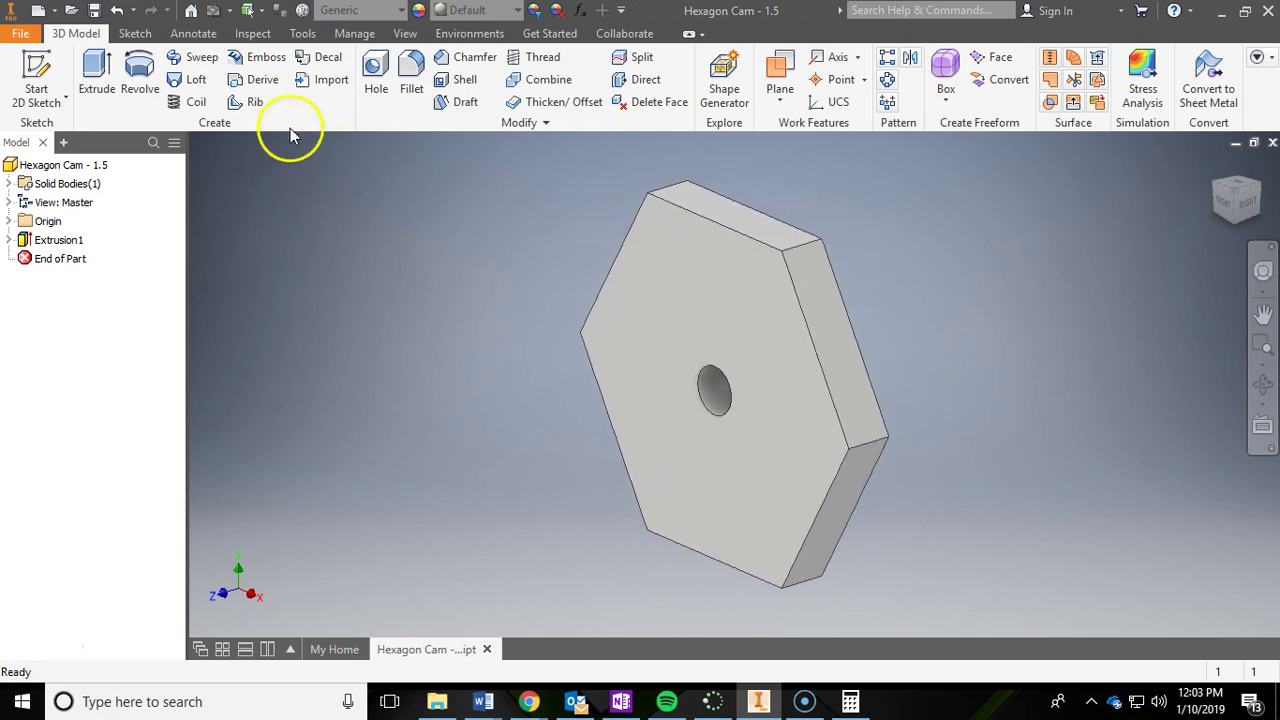